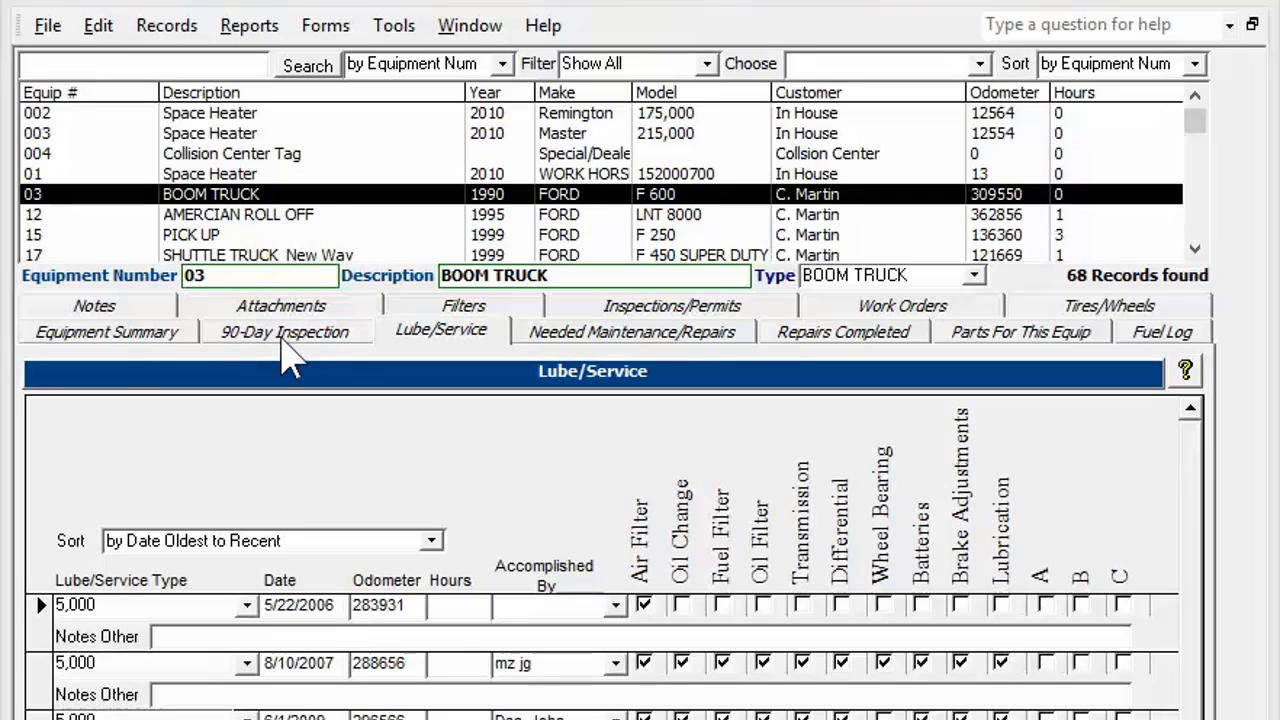
Delete all odometer and hours records of equipment 03, the boom truck, and update its equipment summary
{"action": "left_click", "coordinate": [120, 333]}
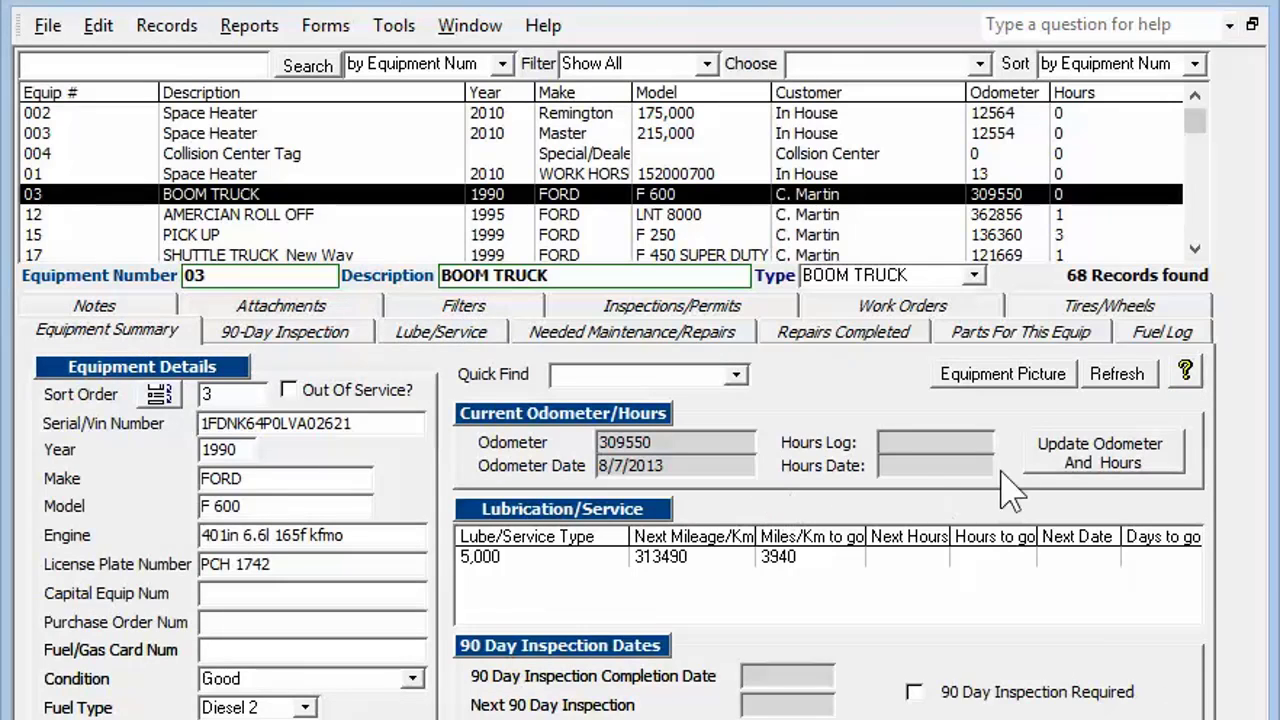
{"action": "left_click", "coordinate": [1095, 458]}
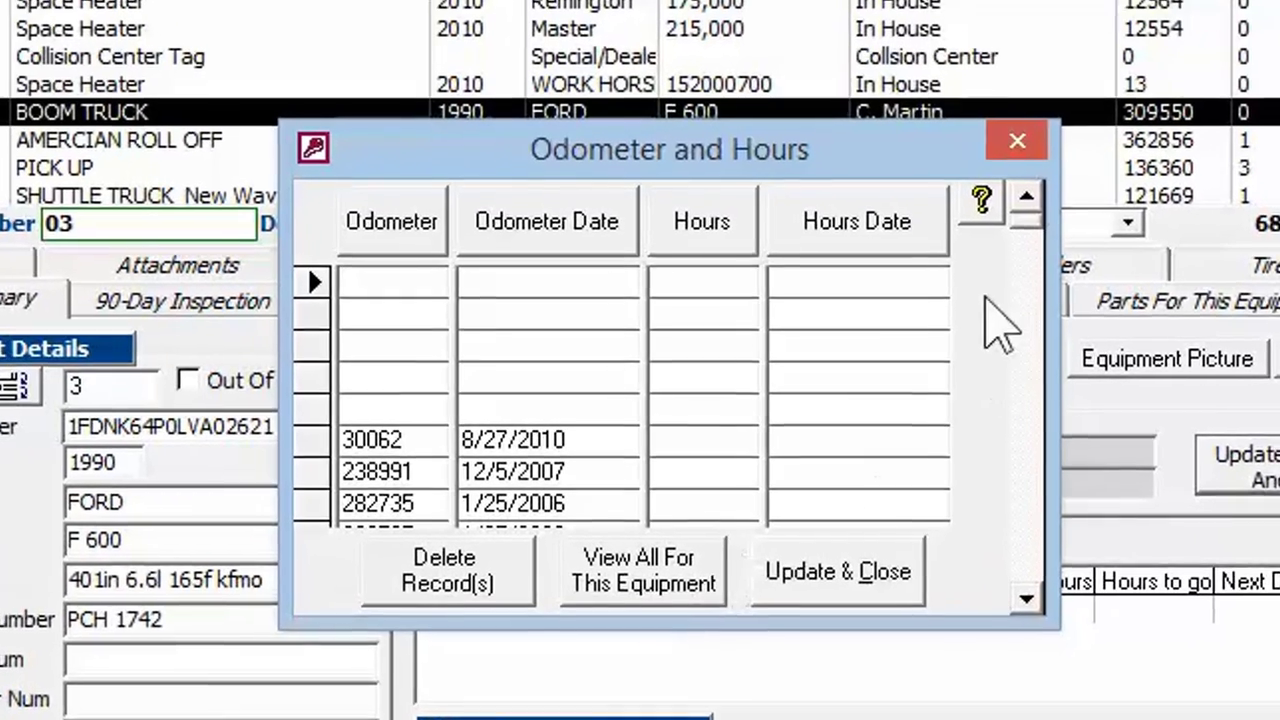
{"action": "left_click_drag", "start_coordinate": [935, 258], "coordinate": [932, 374]}
{"action": "left_click_drag", "start_coordinate": [1026, 360], "coordinate": [737, 234]}
{"action": "left_click", "coordinate": [311, 284]}
{"action": "left_click_drag", "start_coordinate": [311, 284], "coordinate": [325, 590]}
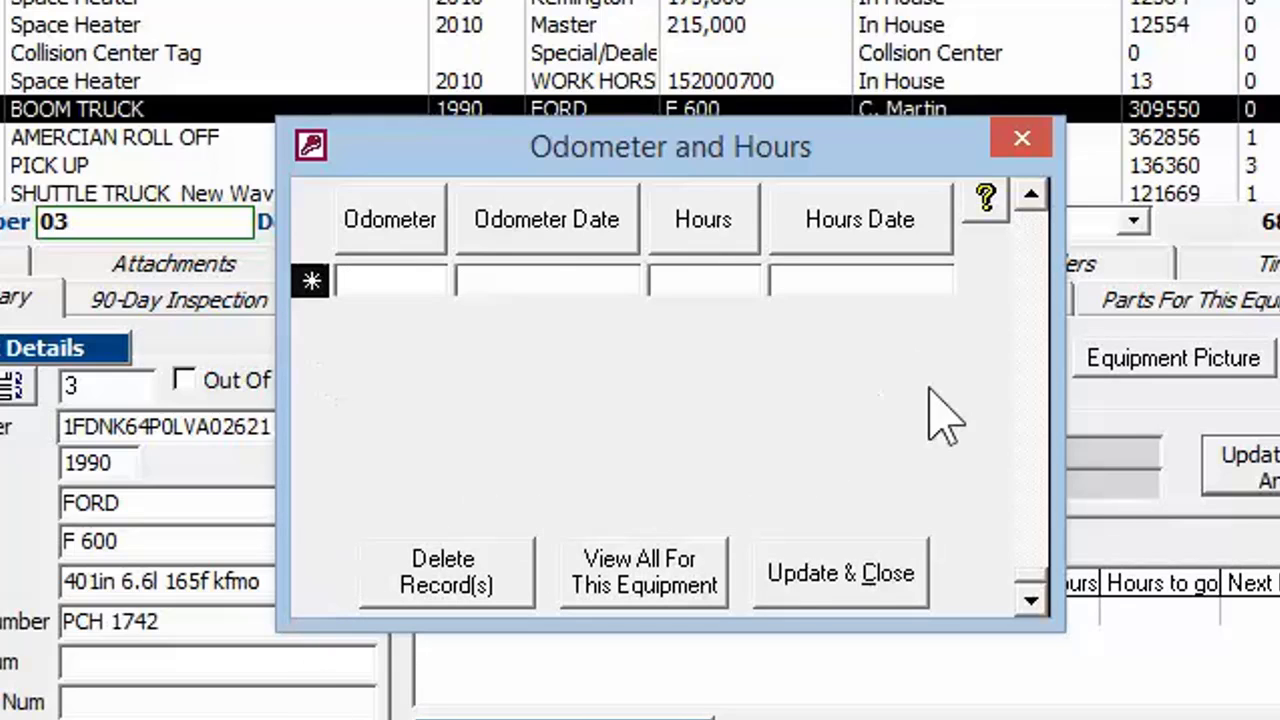
{"action": "scroll", "coordinate": [929, 388], "scroll_direction": "up", "scroll_amount": 4}
{"action": "scroll", "coordinate": [929, 389], "scroll_direction": "down", "scroll_amount": 1}
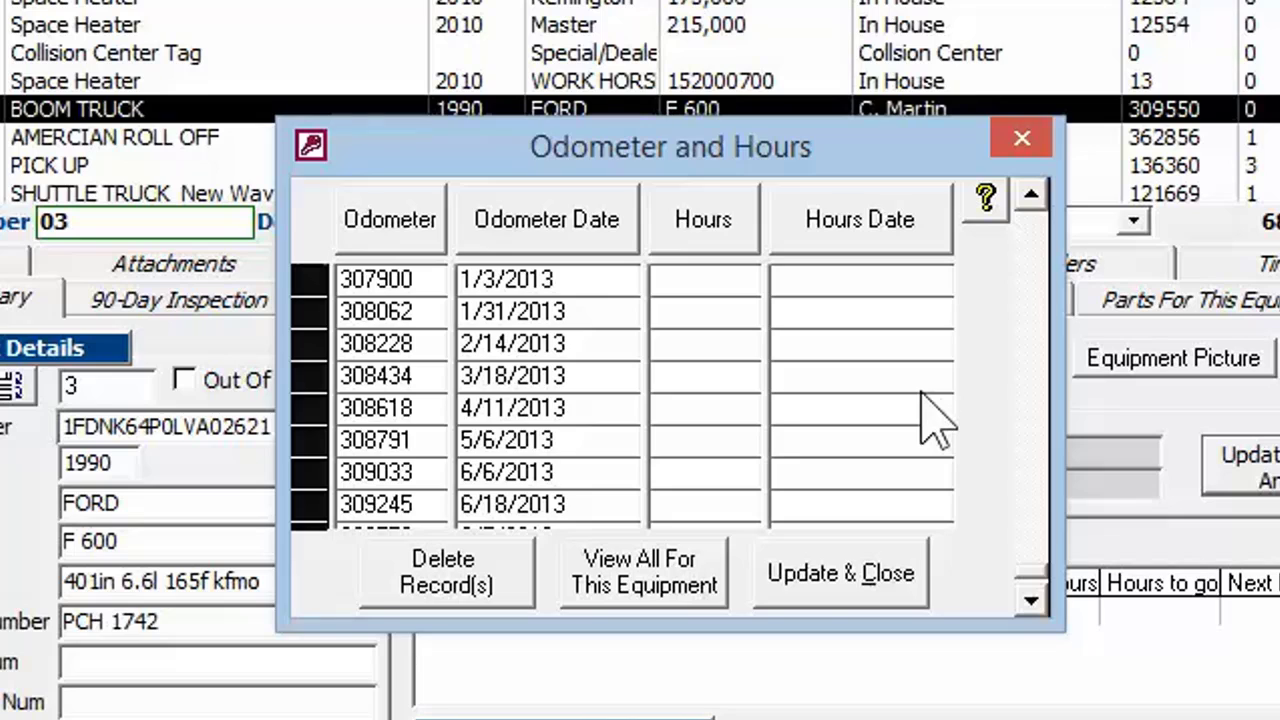
{"action": "key", "text": "Delete"}
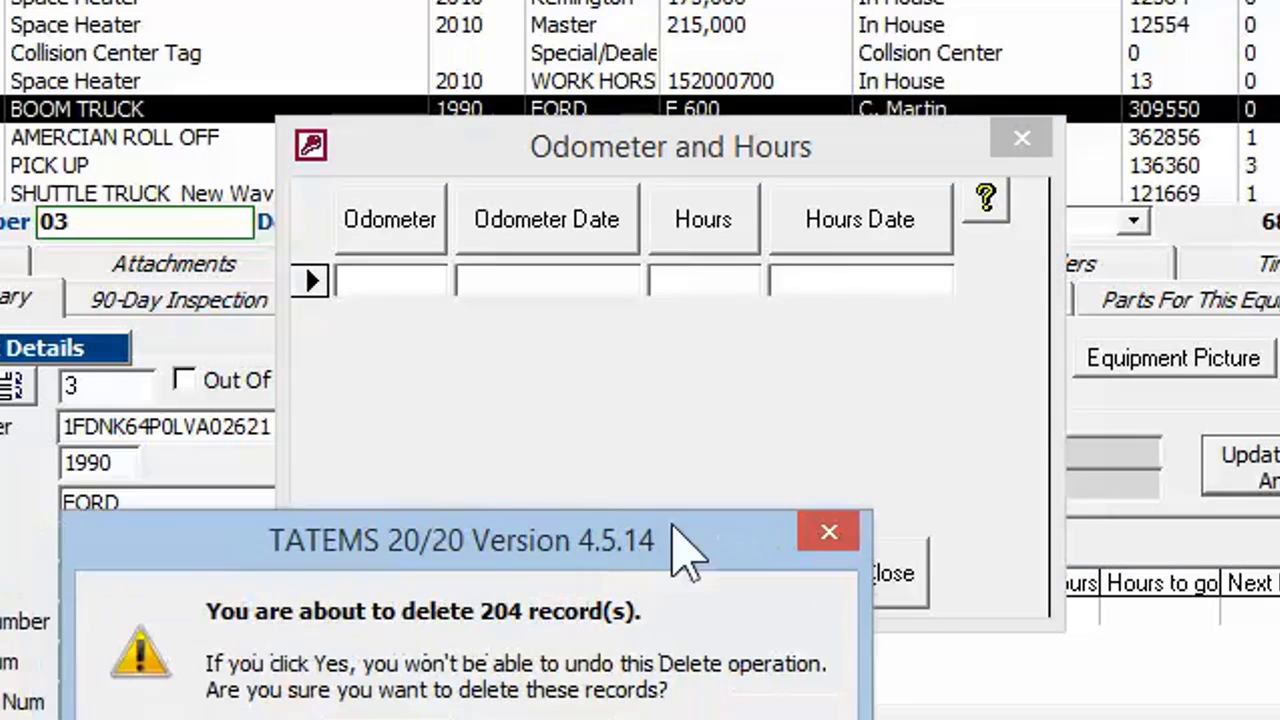
{"action": "key", "text": "Return"}
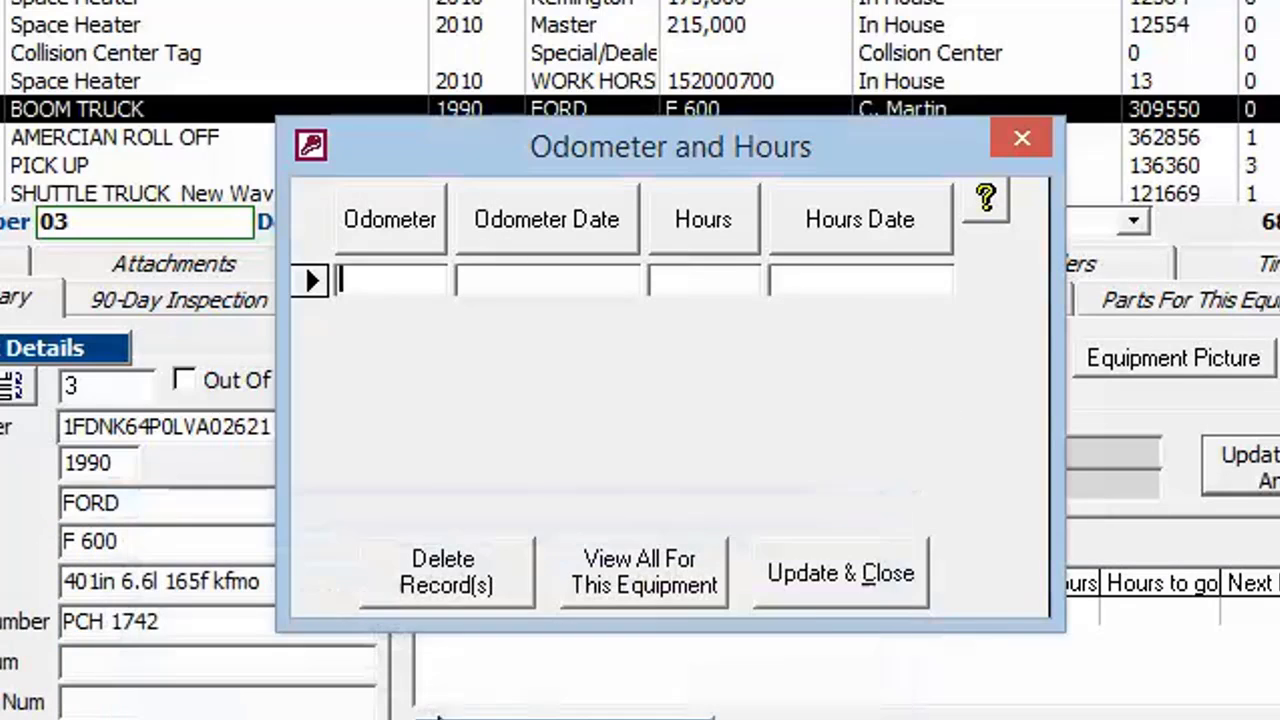
{"action": "left_click", "coordinate": [905, 575]}
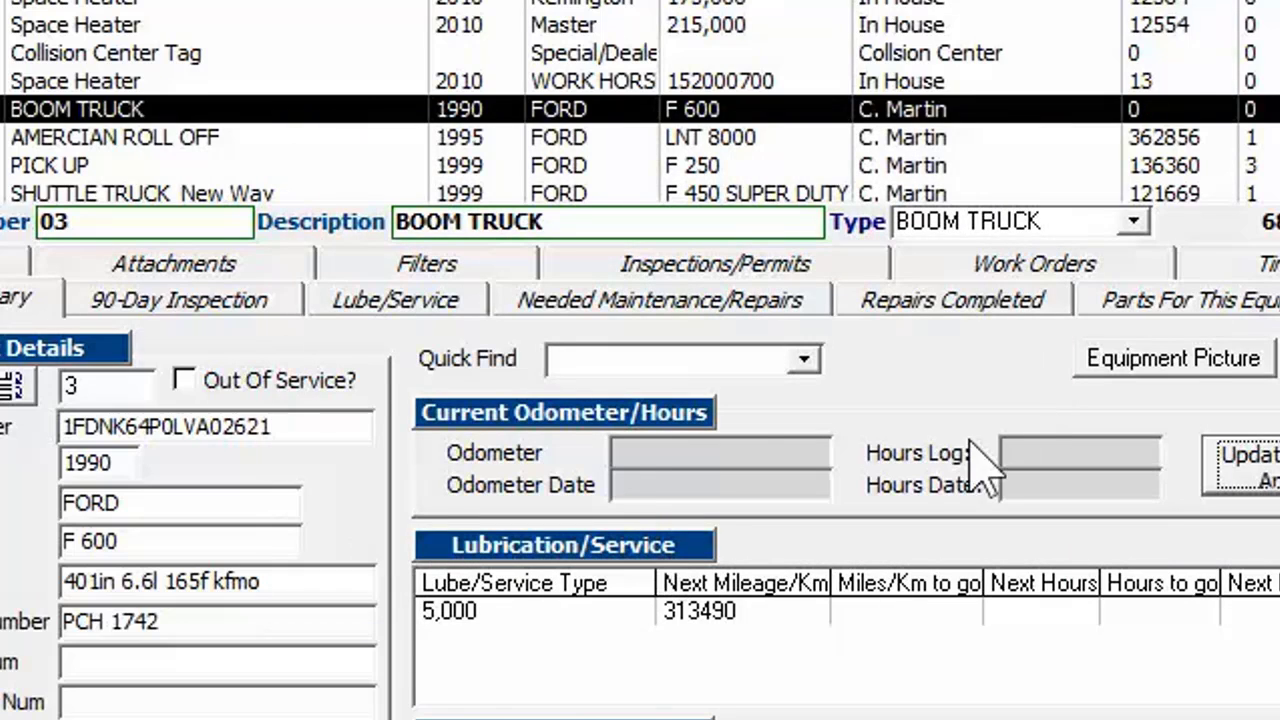
Open the boom truck's lube/service records and check the service types available for the 8/10/2007 entry
{"action": "left_click", "coordinate": [366, 298]}
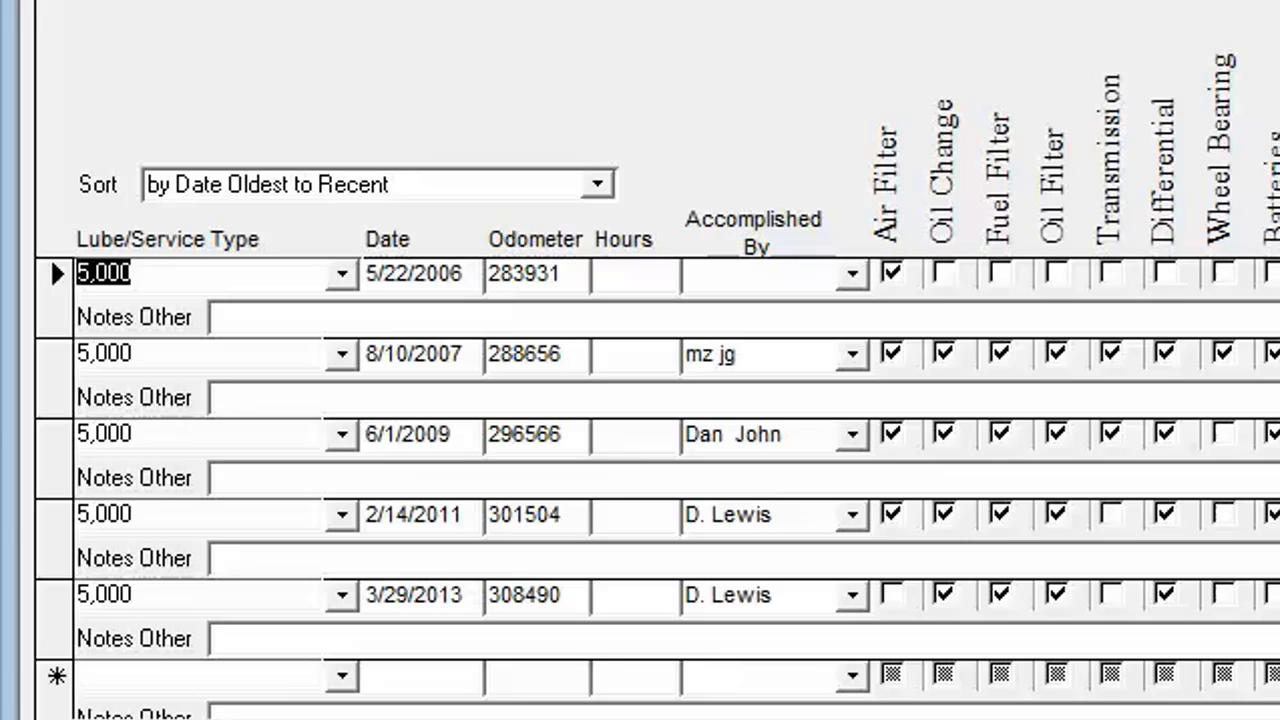
{"action": "scroll", "coordinate": [657, 460], "scroll_direction": "down", "scroll_amount": 1}
{"action": "scroll", "coordinate": [657, 460], "scroll_direction": "up", "scroll_amount": 1}
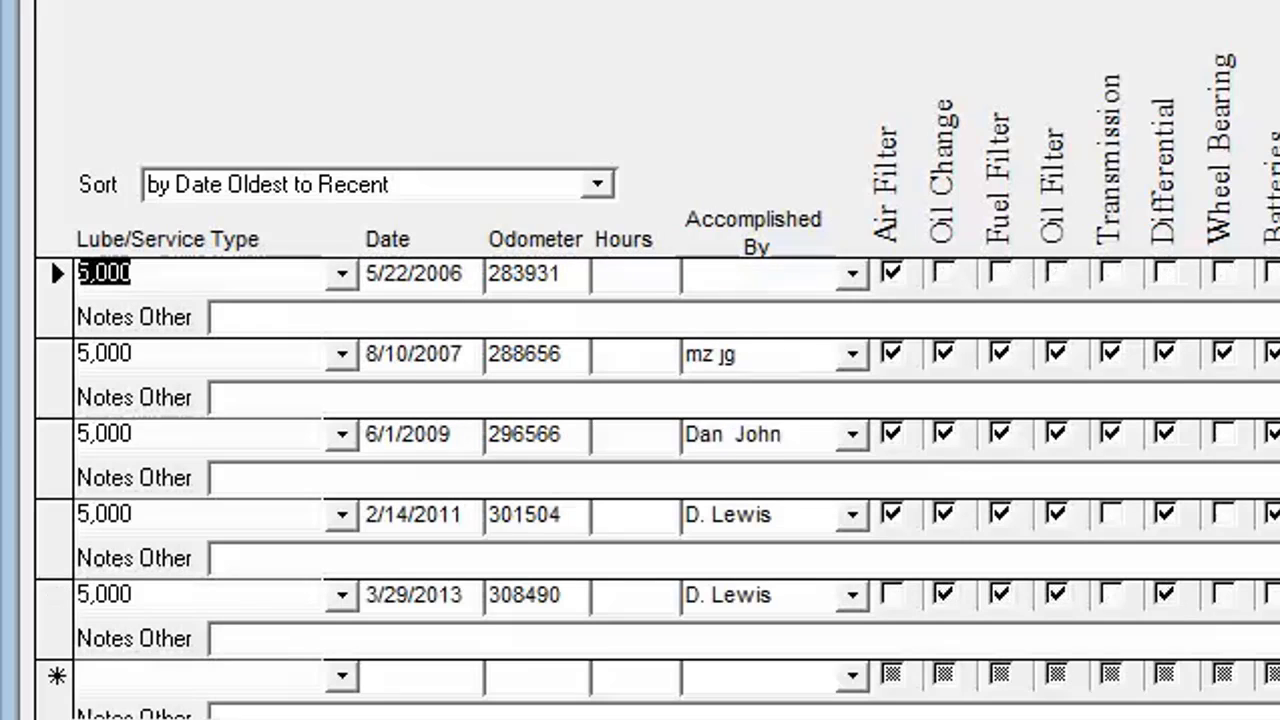
{"action": "left_click", "coordinate": [147, 363]}
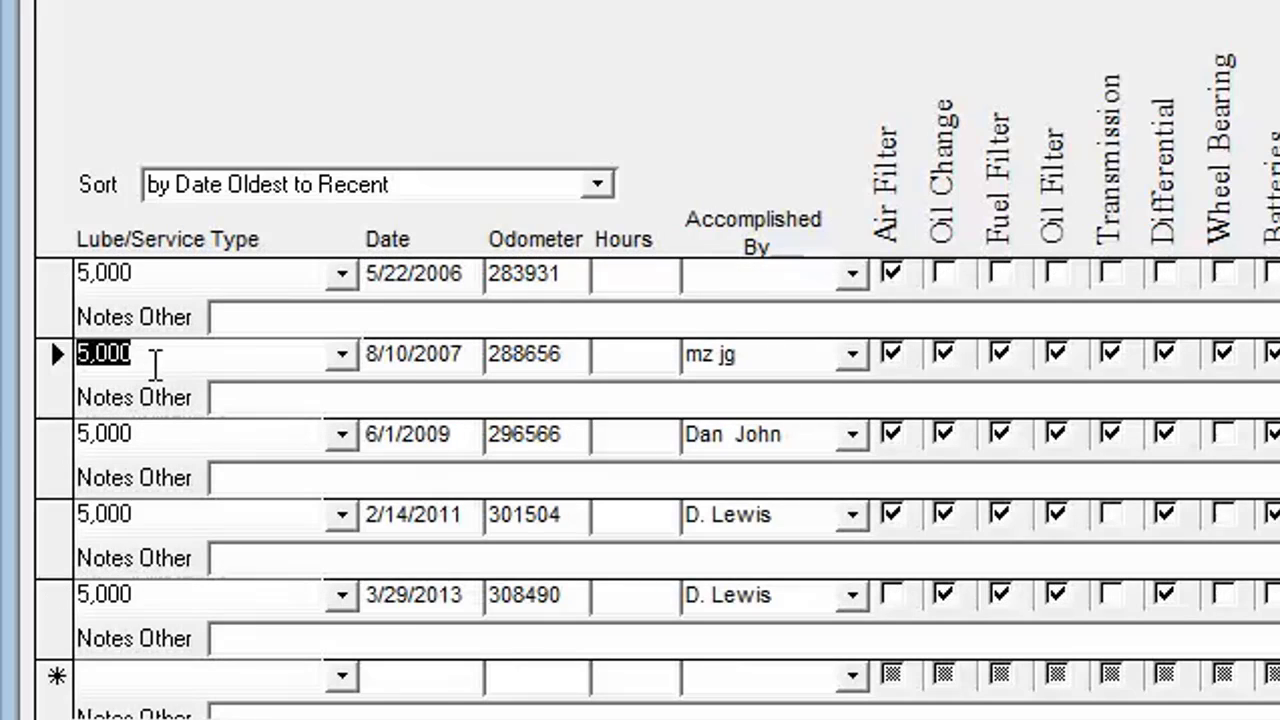
{"action": "left_click", "coordinate": [341, 356]}
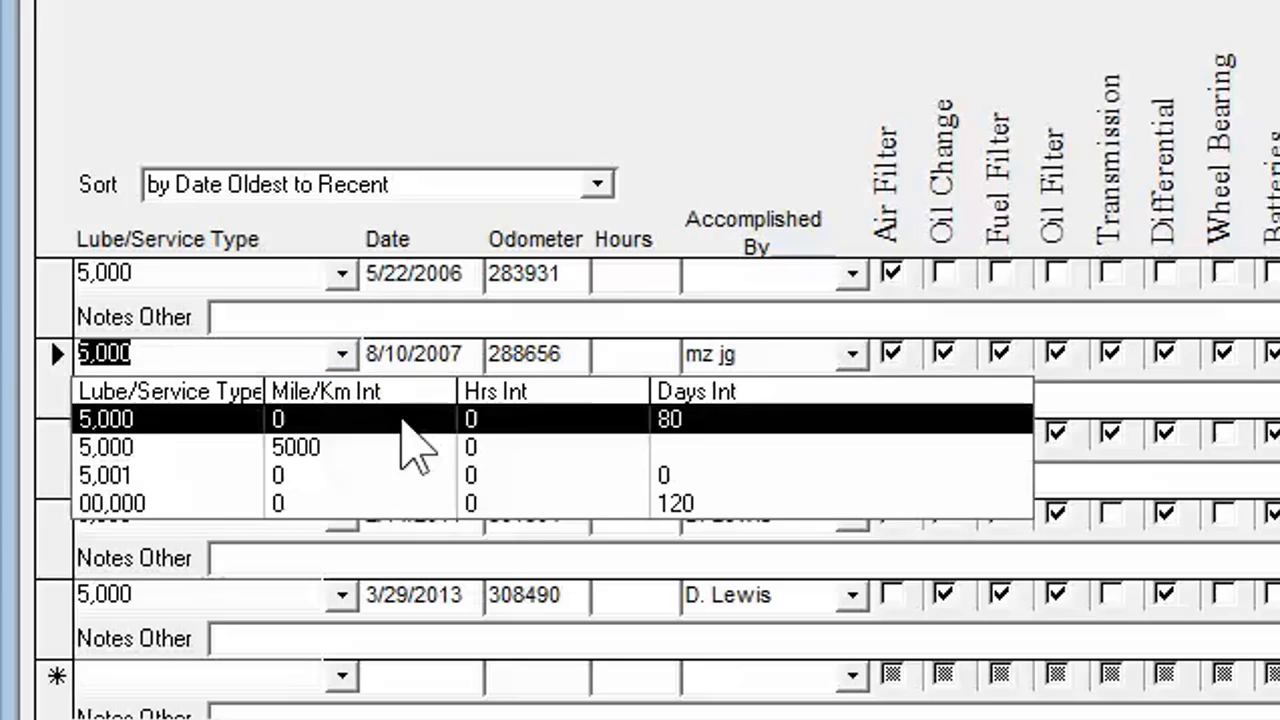
{"action": "left_click", "coordinate": [403, 420]}
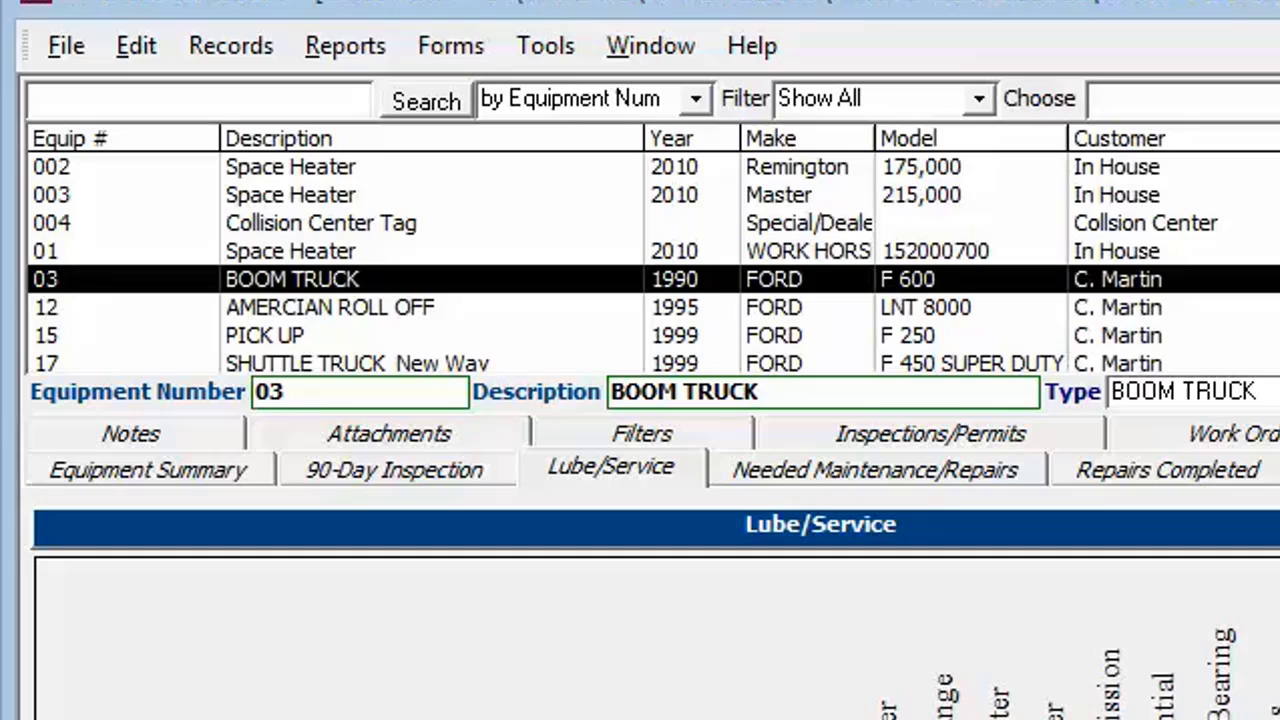
Open the maintenance form for the list of lube/service types
{"action": "left_click", "coordinate": [450, 50]}
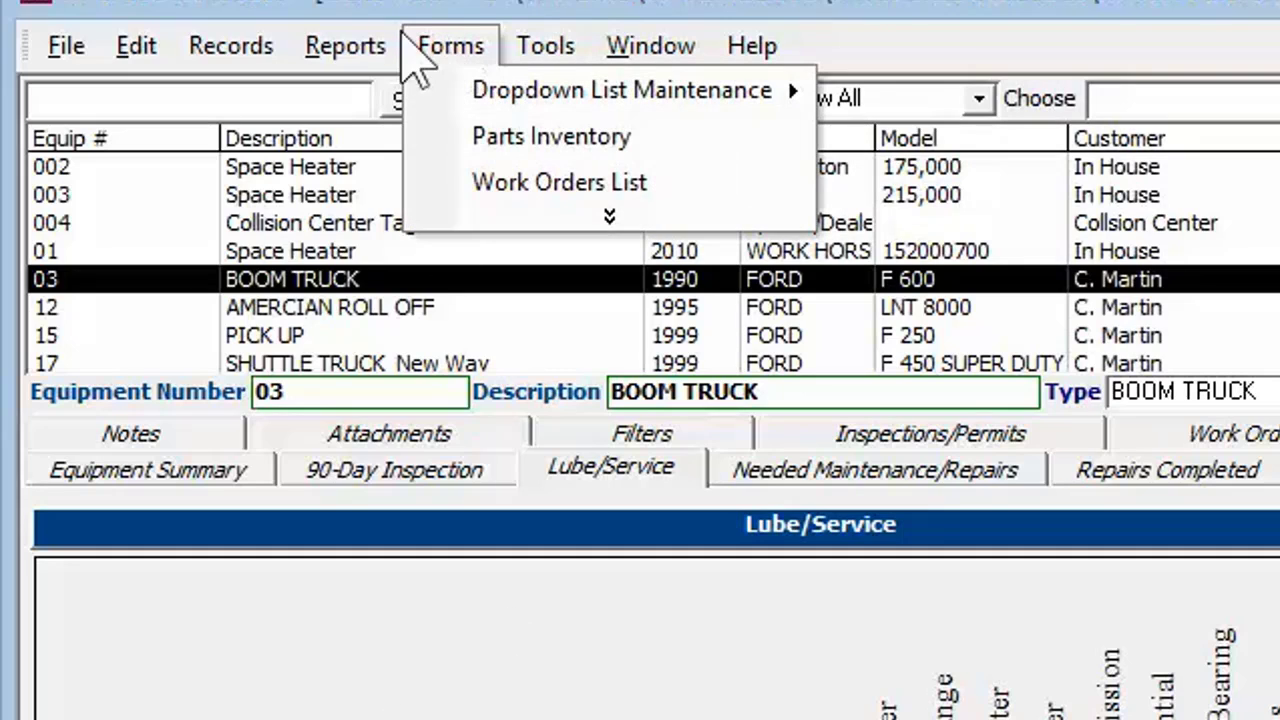
{"action": "mouse_move", "coordinate": [381, 32]}
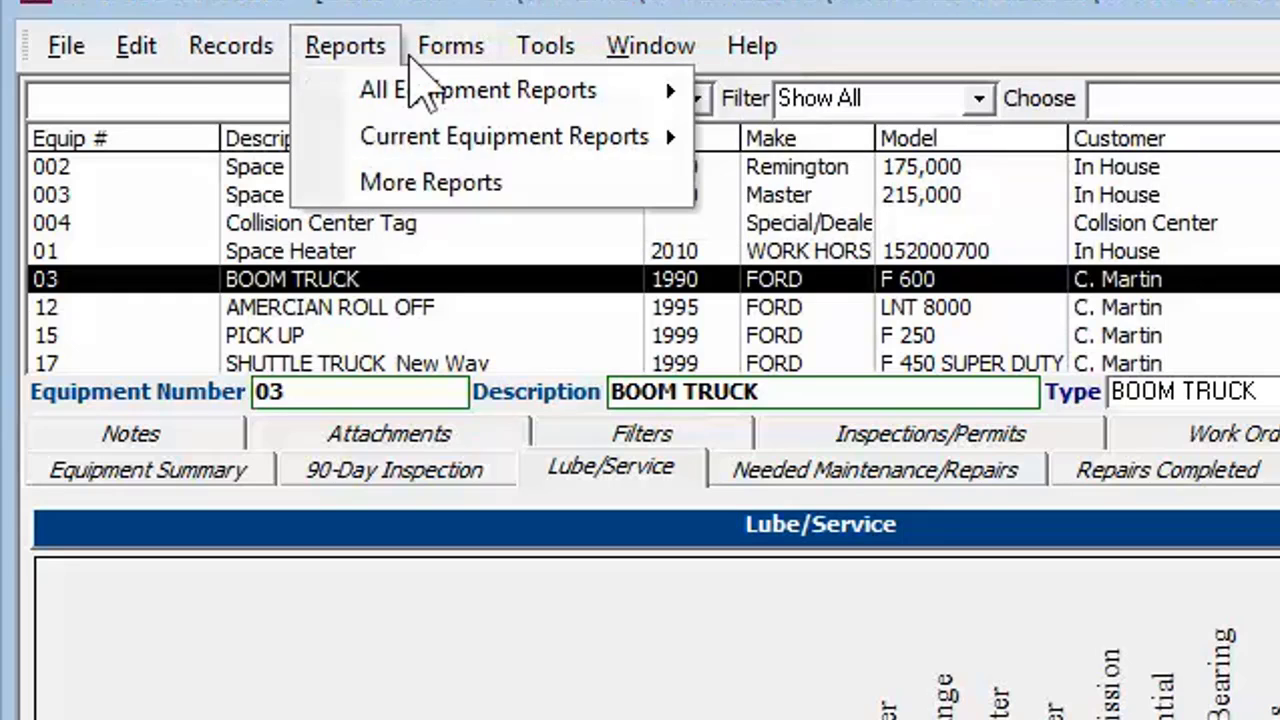
{"action": "mouse_move", "coordinate": [416, 55]}
{"action": "mouse_move", "coordinate": [445, 122]}
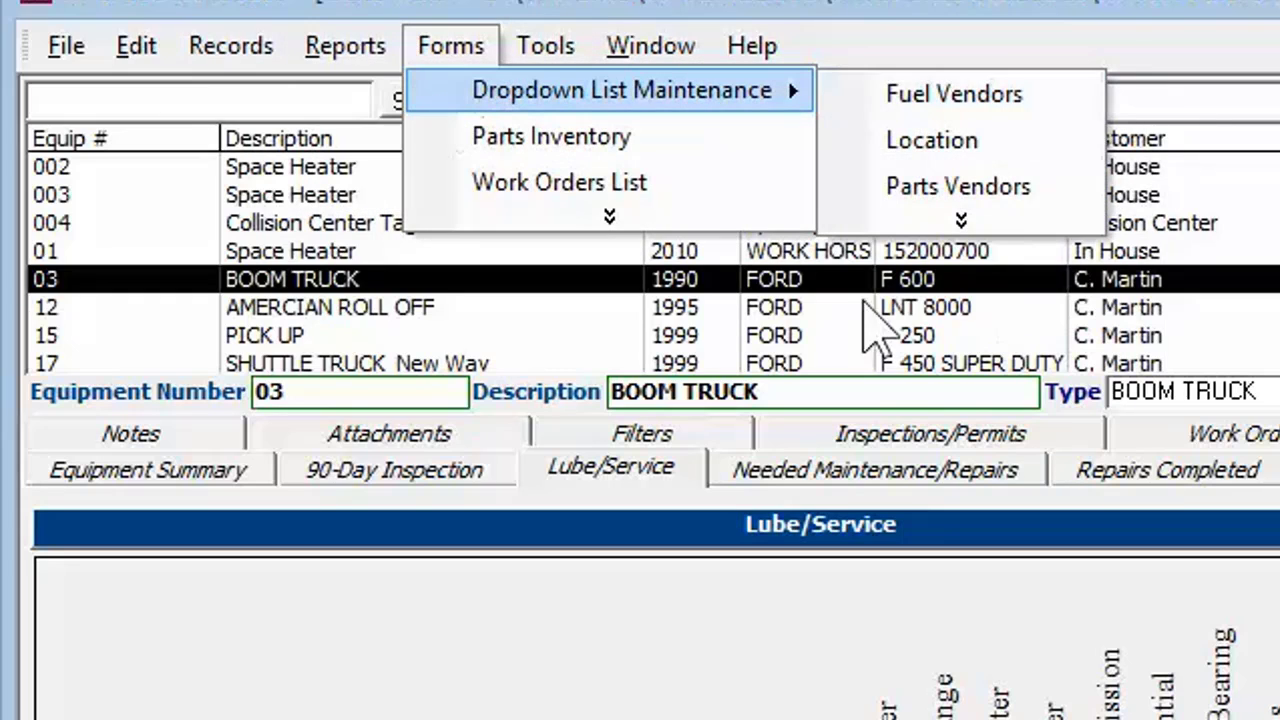
{"action": "left_click", "coordinate": [888, 220]}
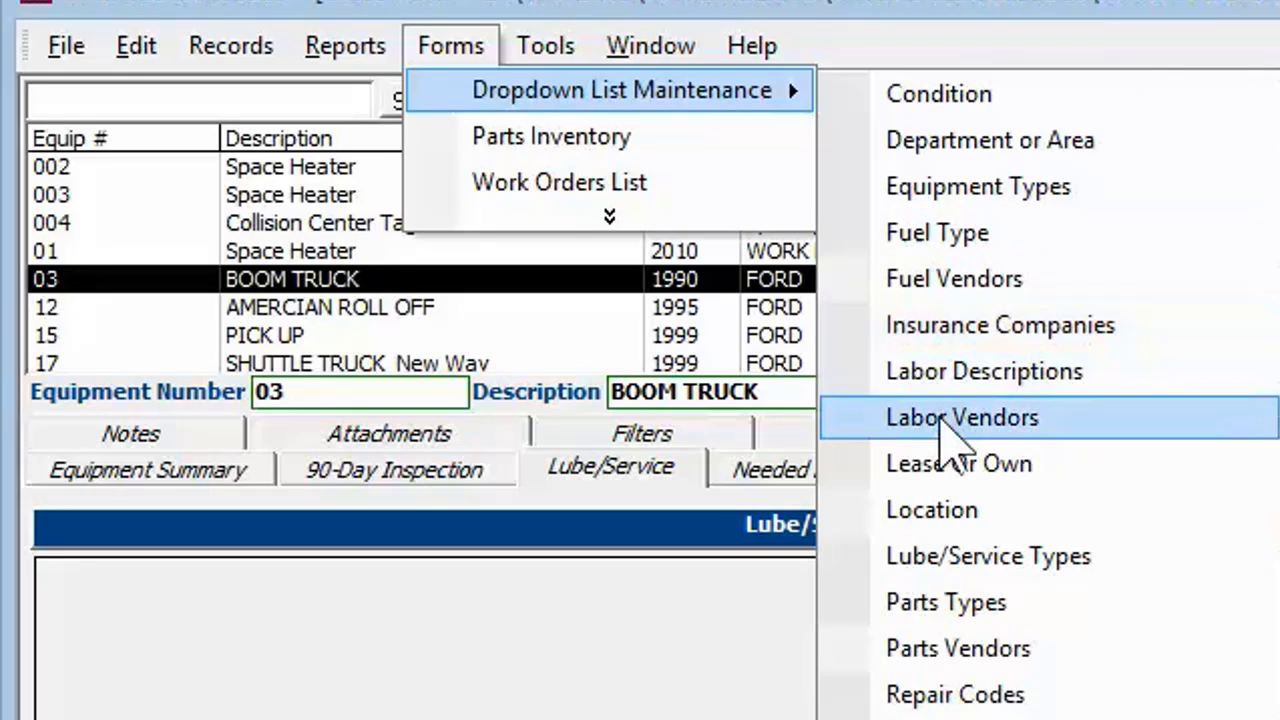
{"action": "left_click", "coordinate": [955, 558]}
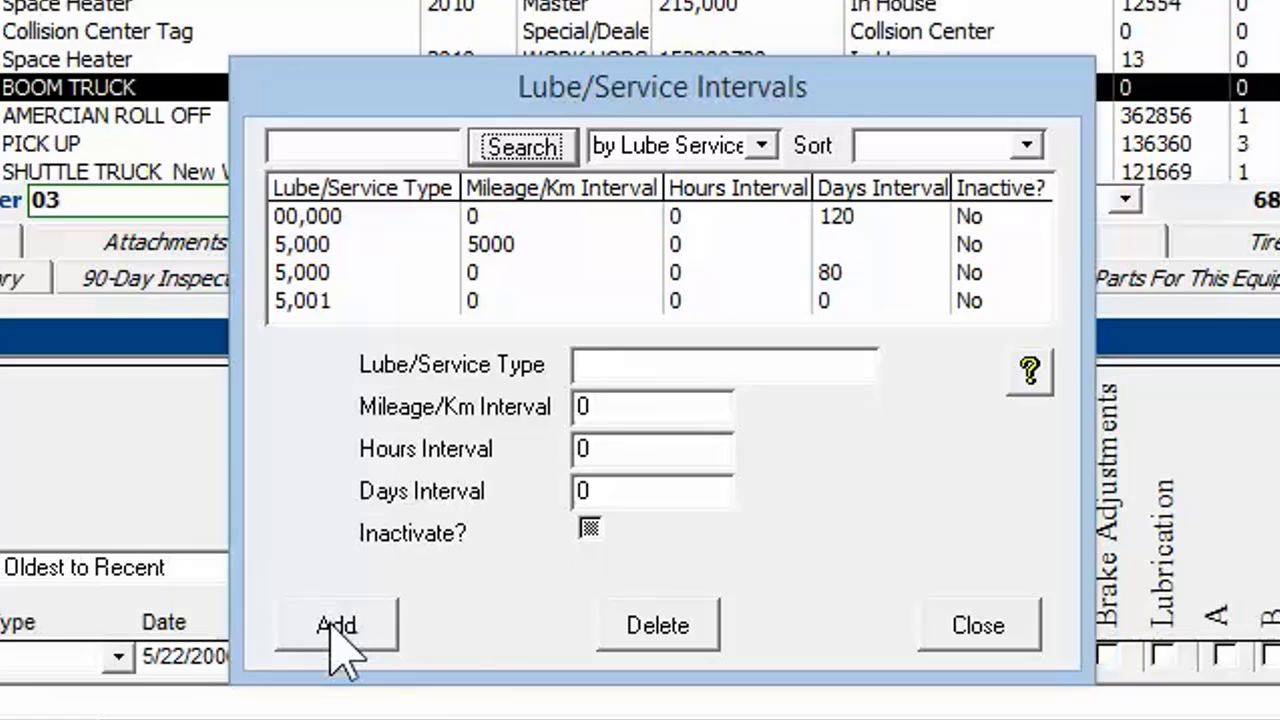
Add a lube/service type named "5k b4 Odo Replacement" with no intervals and close the intervals form
{"action": "left_click", "coordinate": [707, 368]}
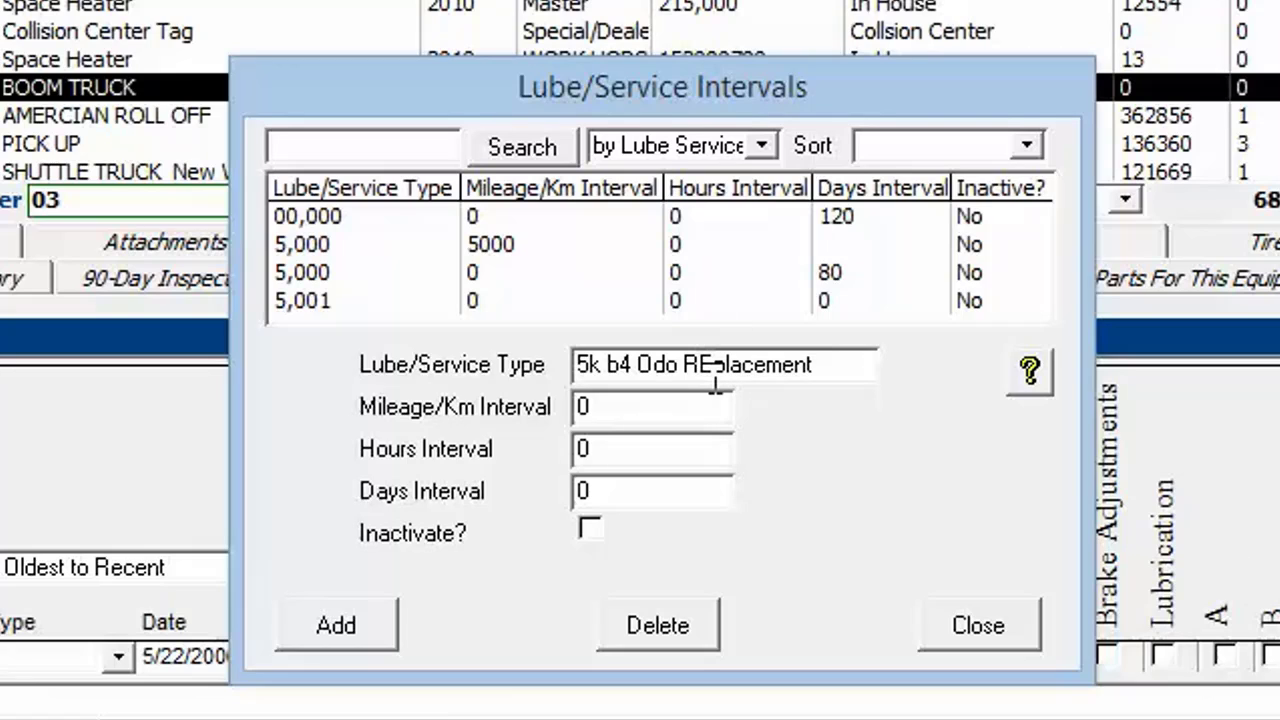
{"action": "left_click", "coordinate": [715, 380]}
{"action": "key", "text": "BackSpace"}
{"action": "type", "text": "e"}
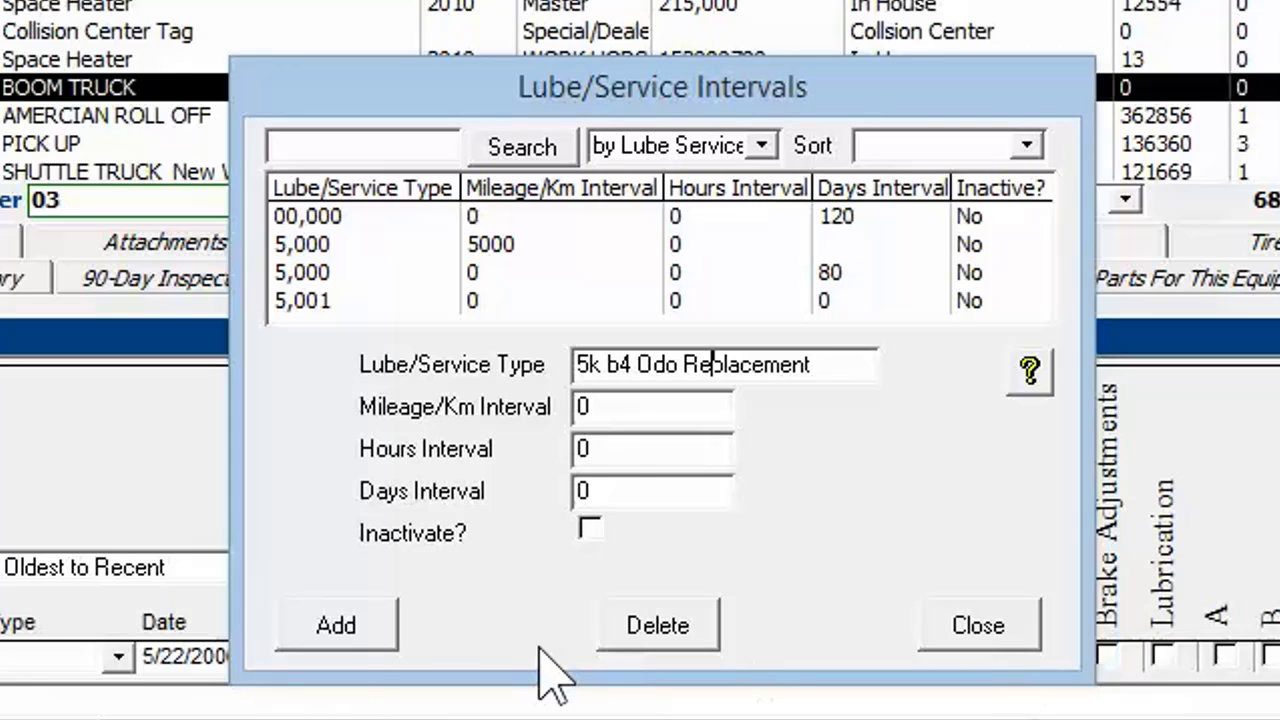
{"action": "left_click", "coordinate": [336, 625]}
{"action": "left_click", "coordinate": [972, 630]}
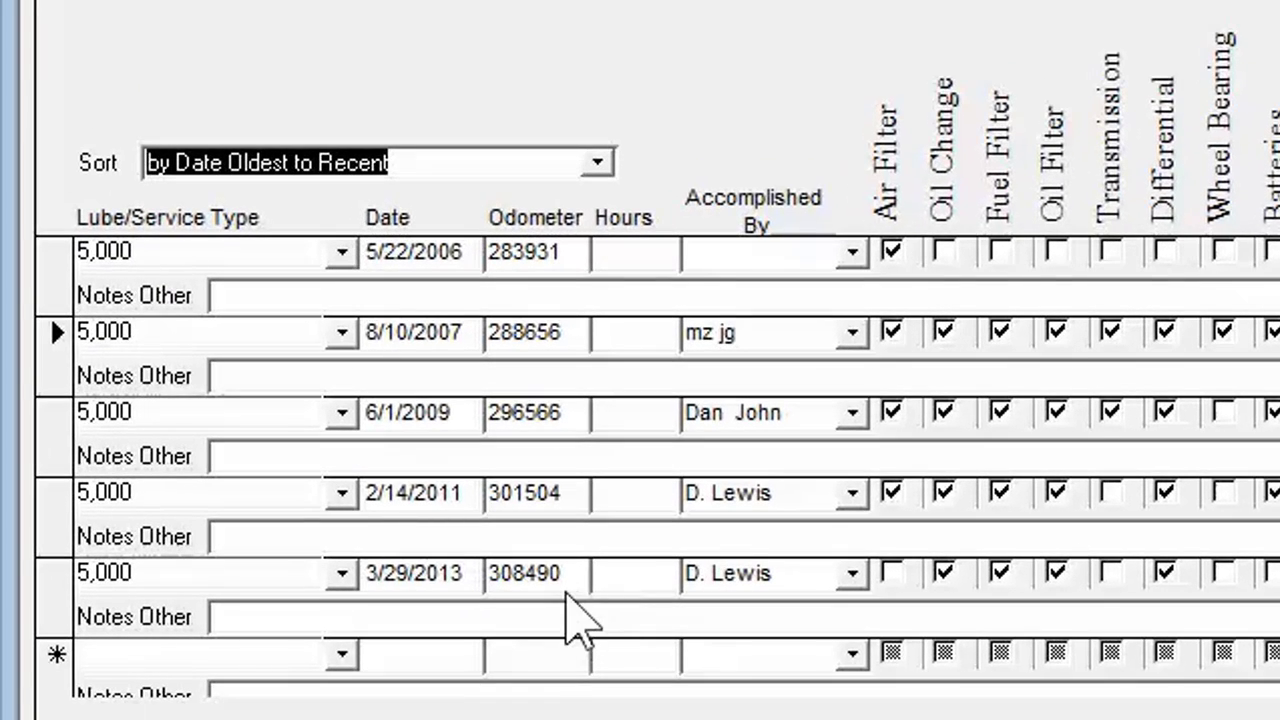
Change the service type of the 8/10/2007, 6/1/2009, 2/14/2011 and 3/29/2013 records to 5k b4 Odo Replacement
{"action": "scroll", "coordinate": [441, 588], "scroll_direction": "down", "scroll_amount": 1}
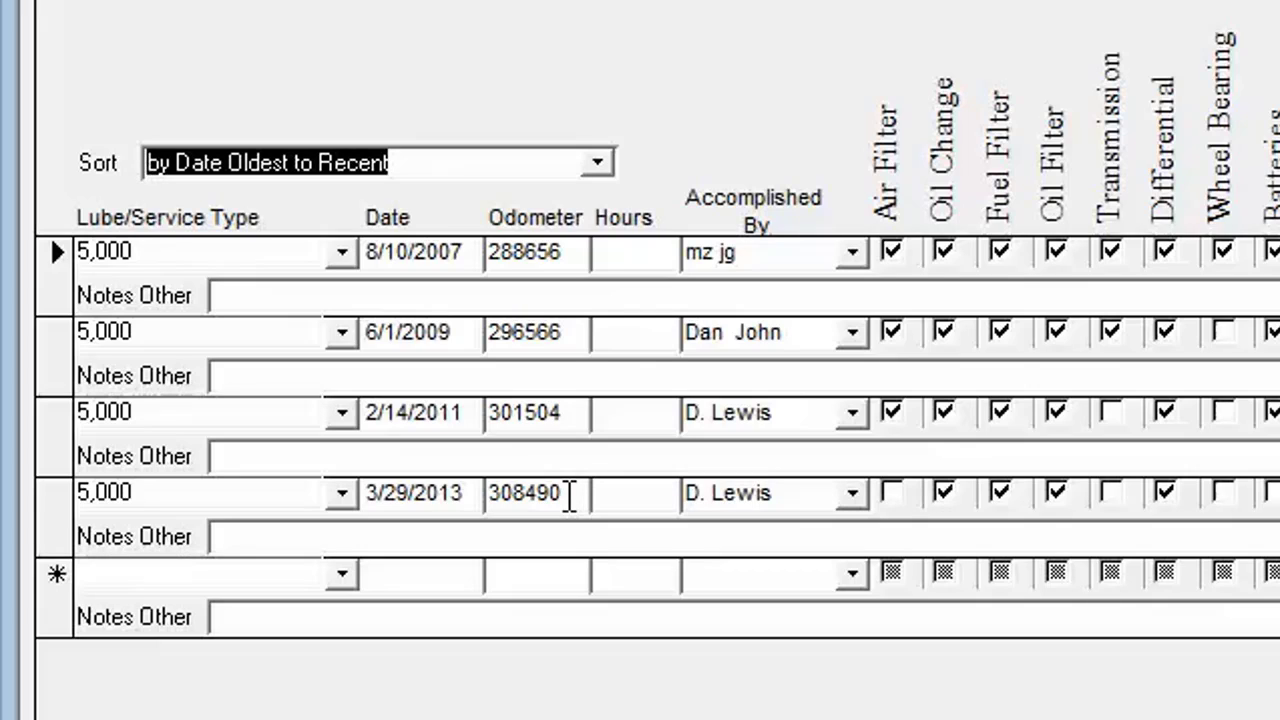
{"action": "left_click", "coordinate": [340, 254]}
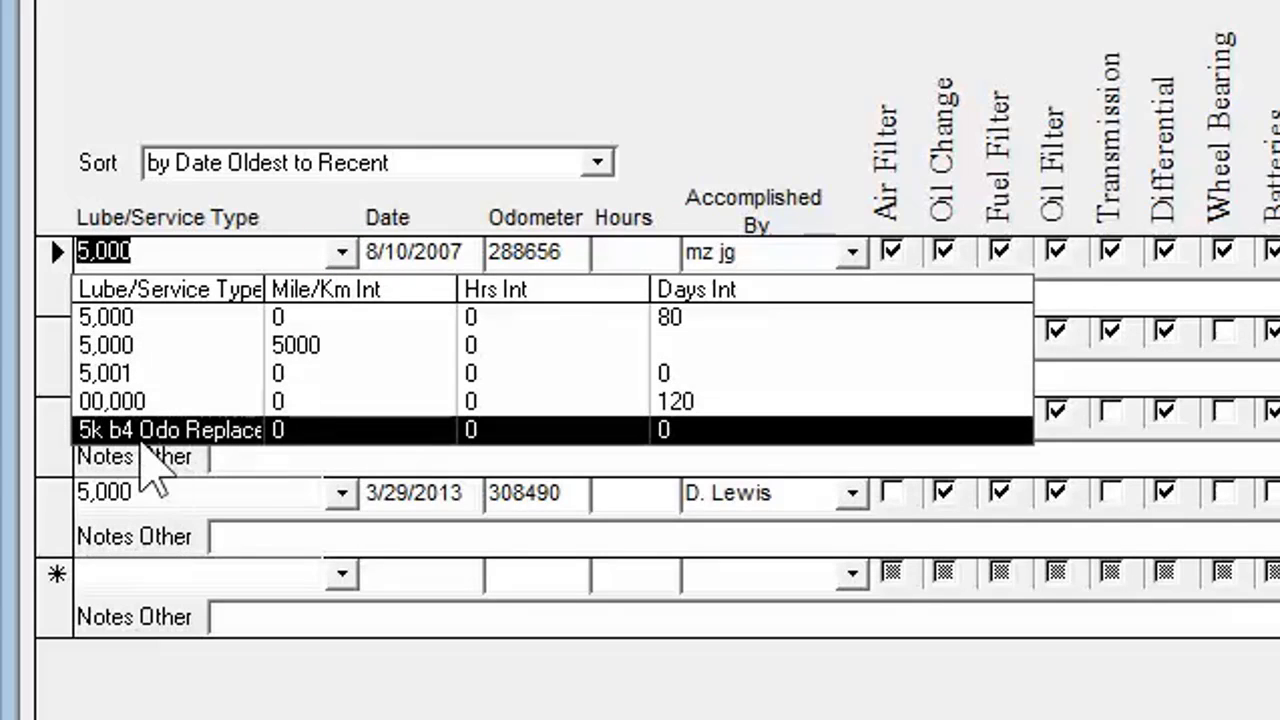
{"action": "left_click", "coordinate": [236, 432]}
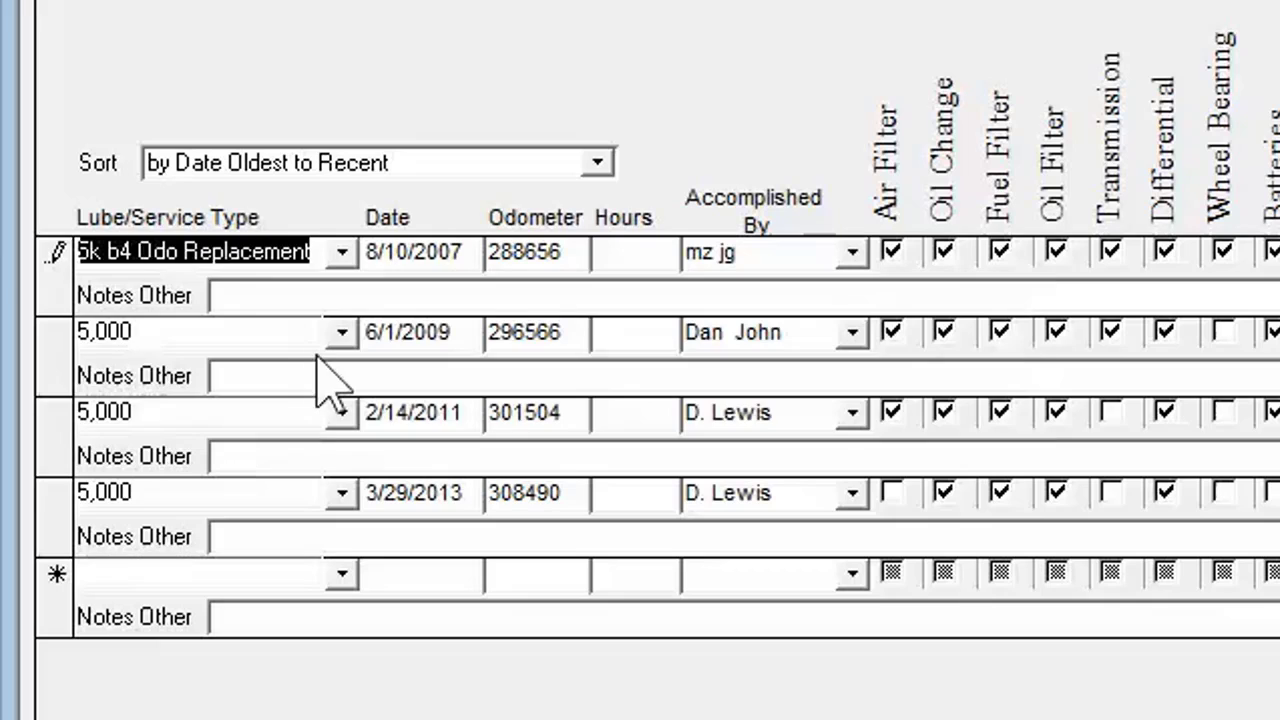
{"action": "left_click", "coordinate": [342, 333]}
{"action": "left_click", "coordinate": [255, 512]}
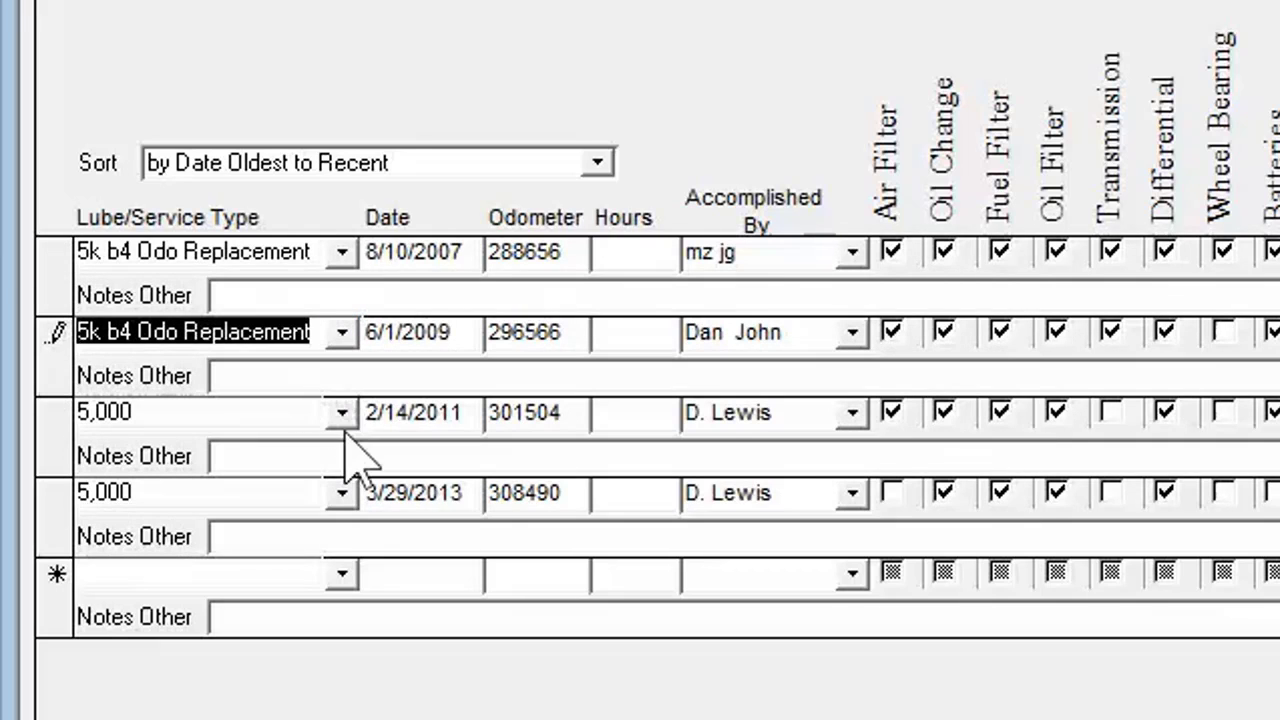
{"action": "left_click", "coordinate": [342, 413]}
{"action": "left_click", "coordinate": [236, 591]}
{"action": "left_click", "coordinate": [342, 493]}
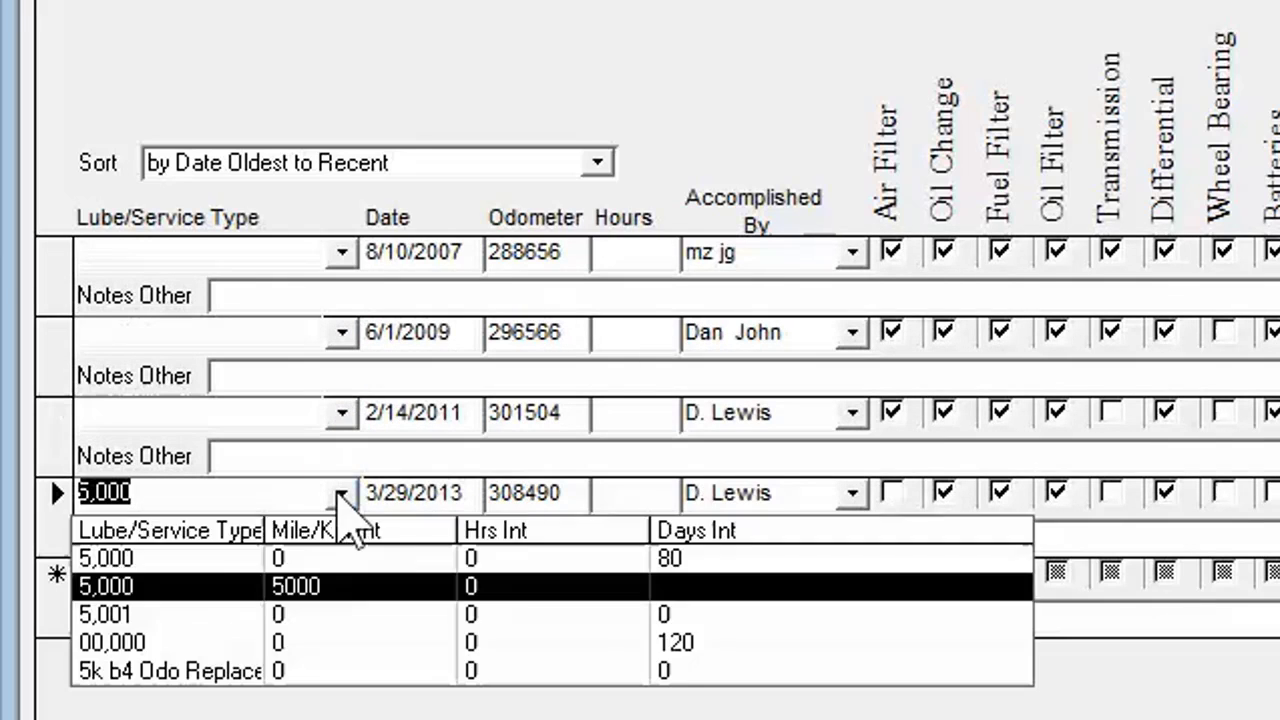
{"action": "left_click", "coordinate": [262, 675]}
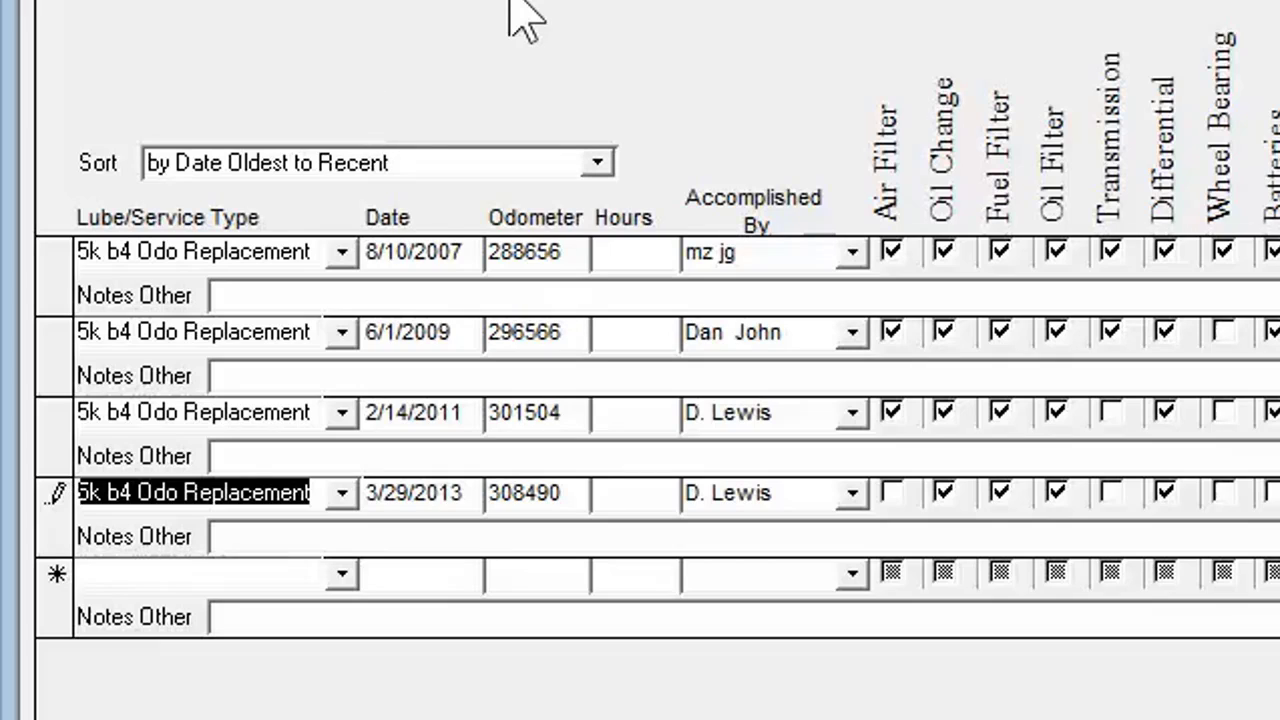
Add a lube/service record of the 5,000 type with the 5000-mile interval, dated 03/29/2013
{"action": "left_click", "coordinate": [565, 493]}
{"action": "double_click", "coordinate": [563, 493]}
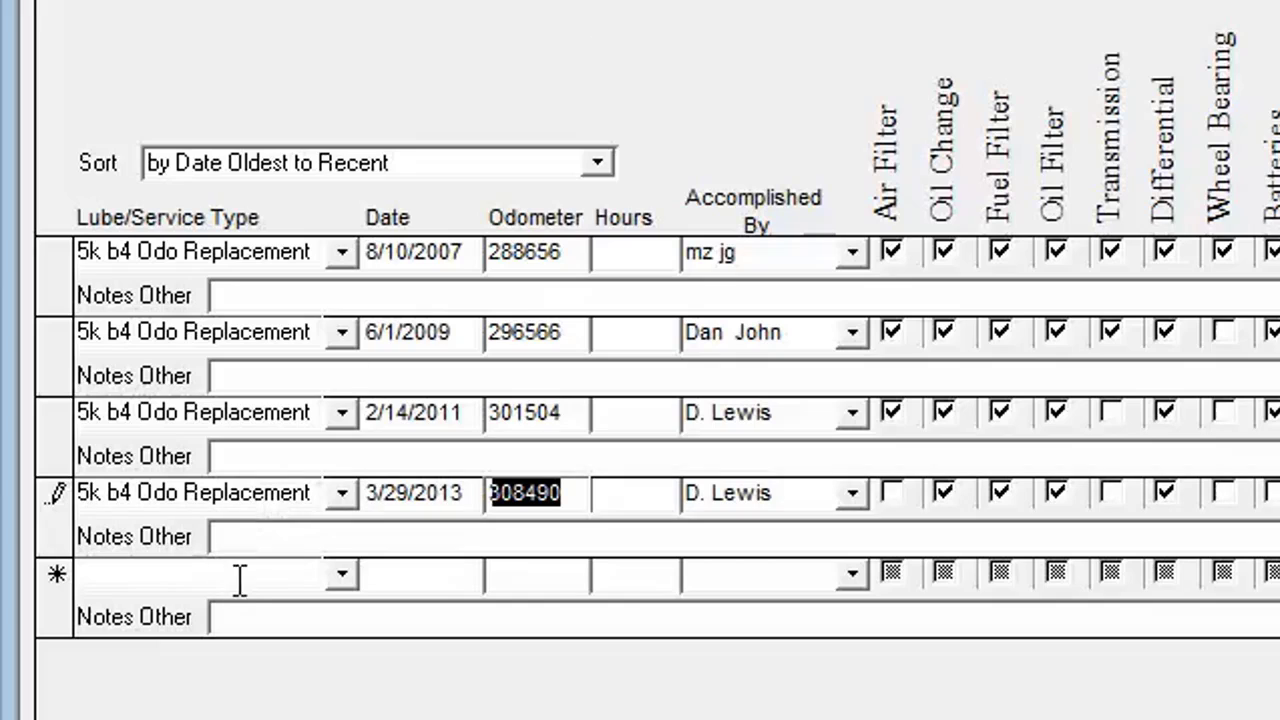
{"action": "left_click", "coordinate": [341, 574]}
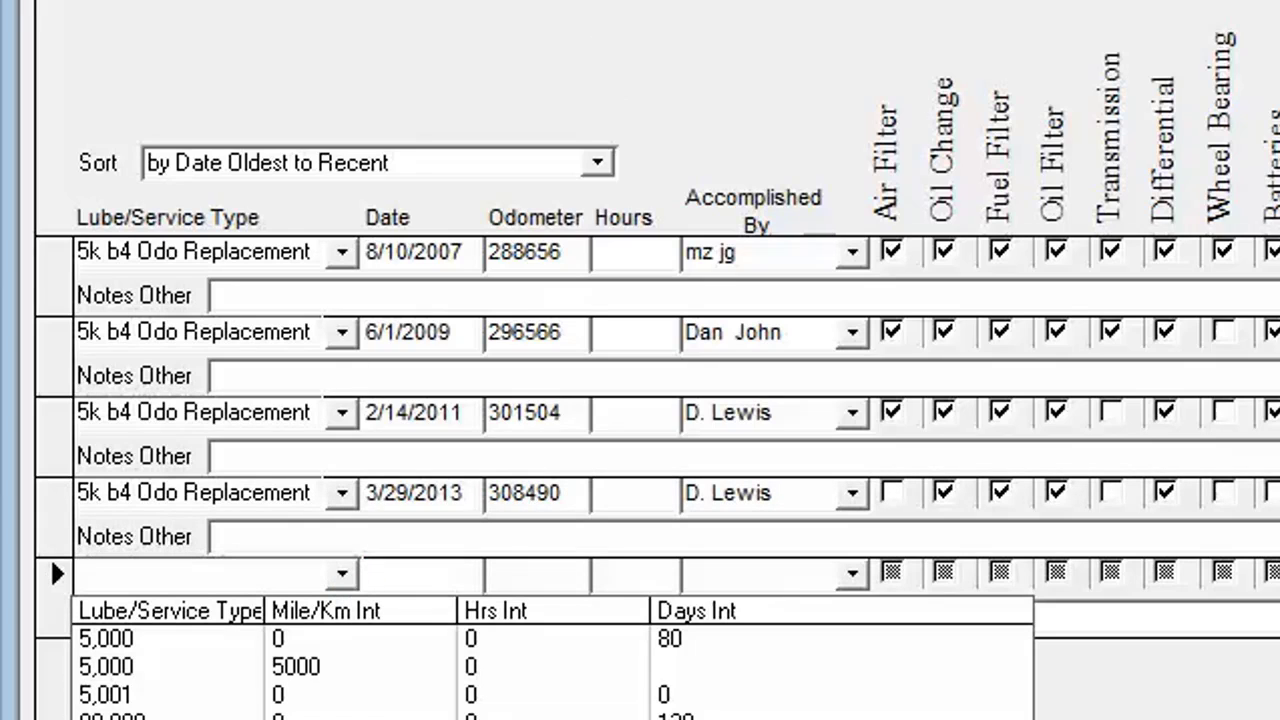
{"action": "left_click", "coordinate": [286, 673]}
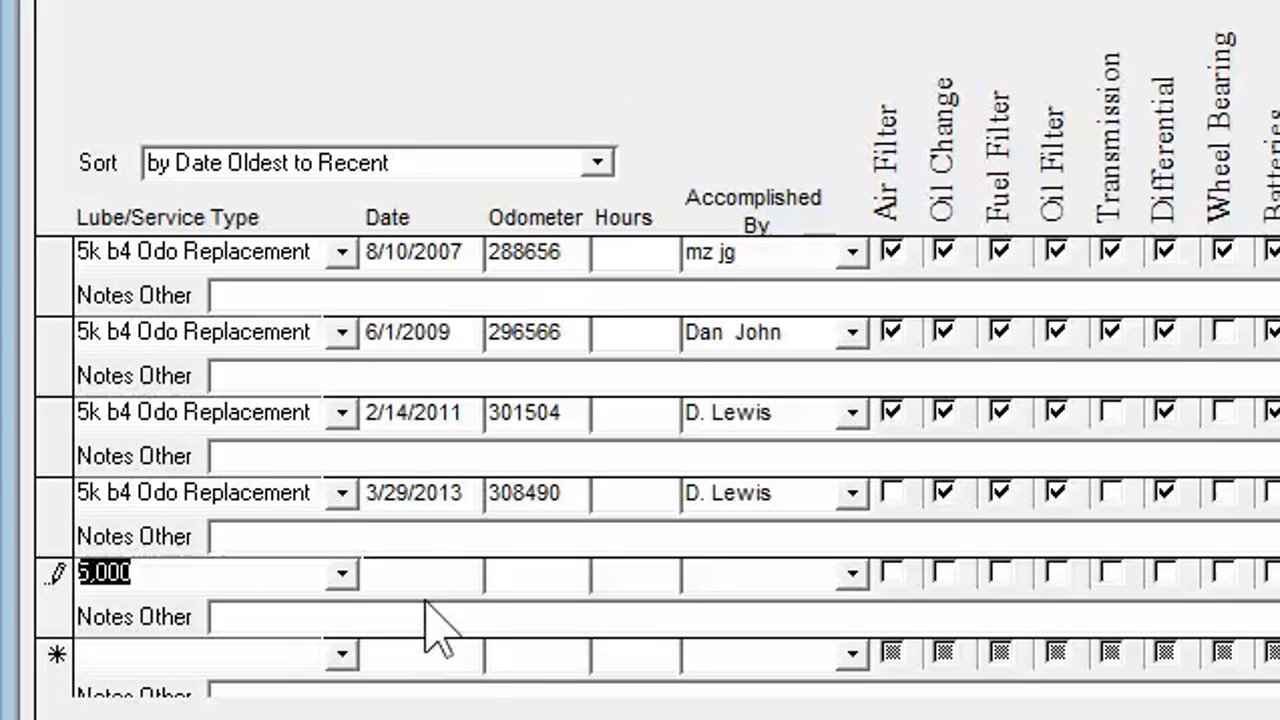
{"action": "left_click", "coordinate": [430, 575]}
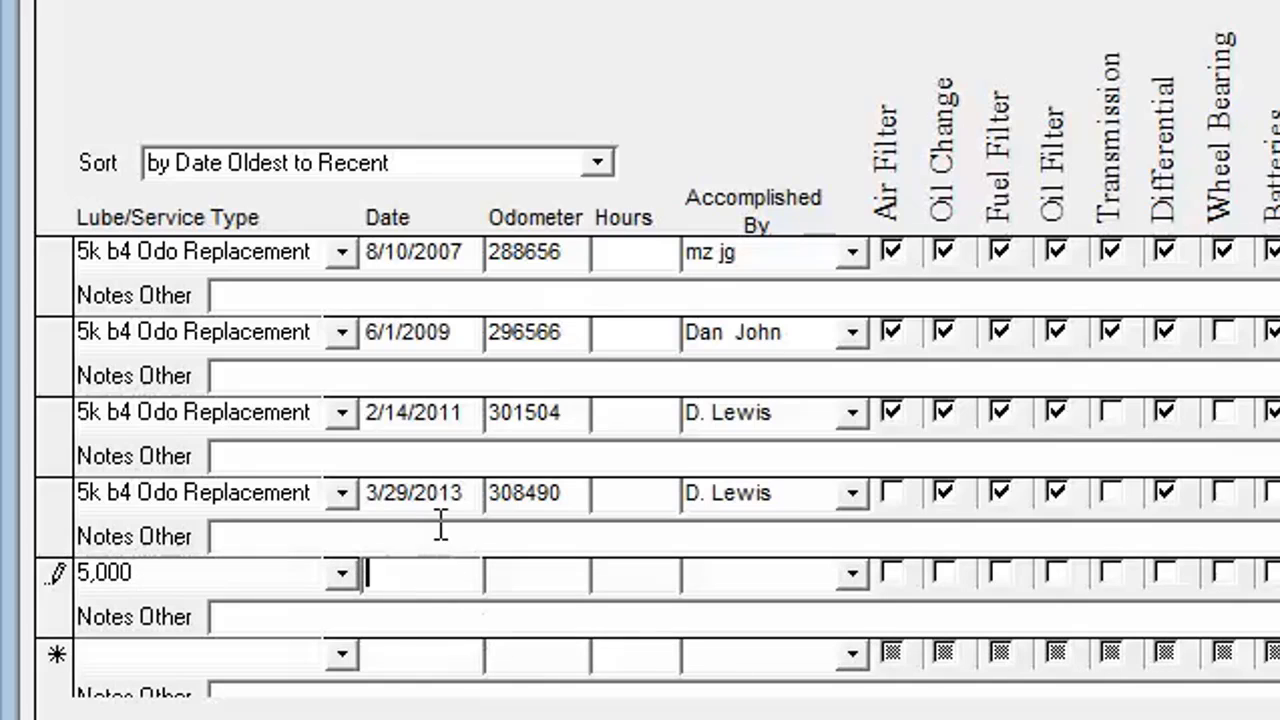
{"action": "double_click", "coordinate": [447, 574]}
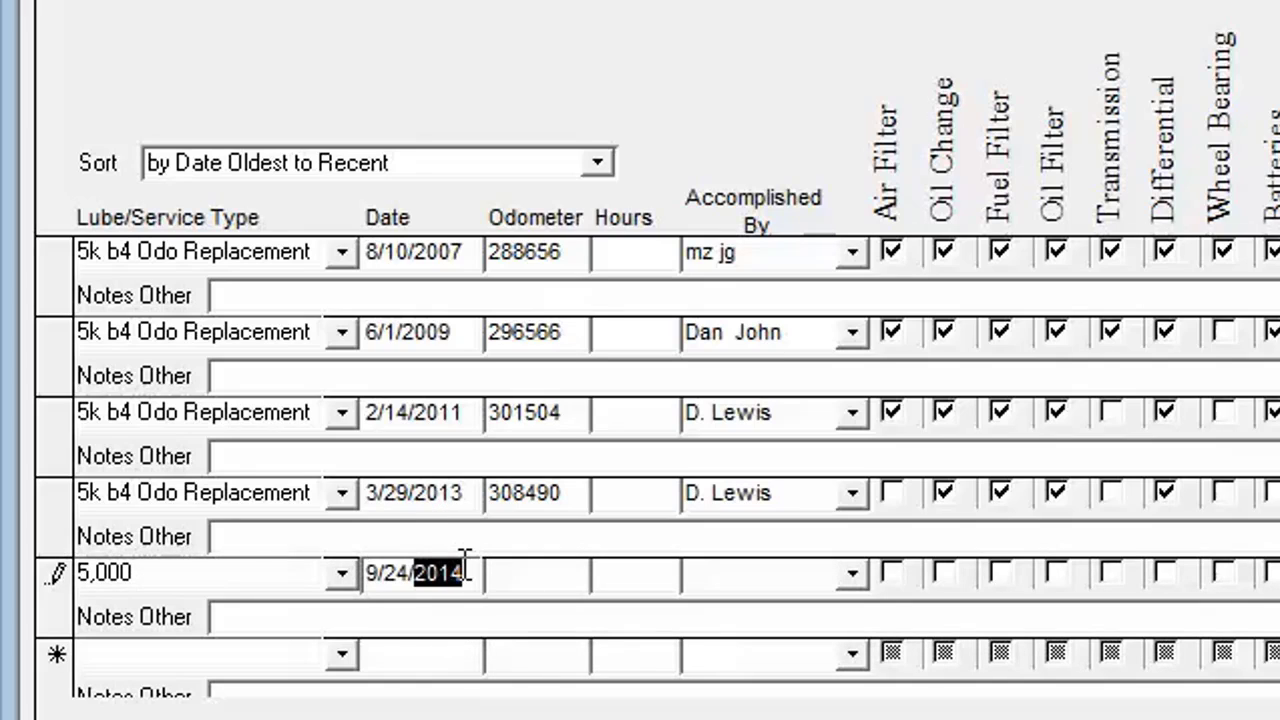
{"action": "left_click_drag", "start_coordinate": [464, 567], "coordinate": [238, 572]}
{"action": "type", "text": "03"}
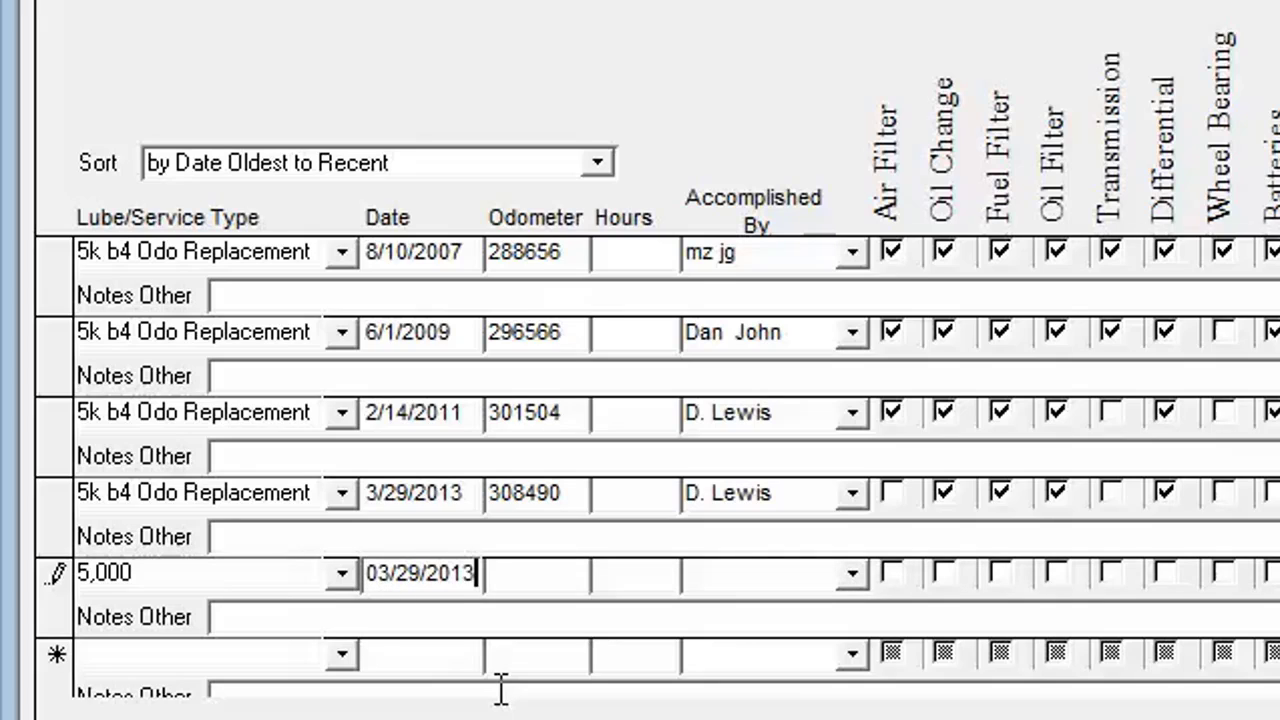
Work out the odometer offset in Calculator using 308500, and set the new 5,000 service record's odometer to -10
{"action": "left_click", "coordinate": [545, 577]}
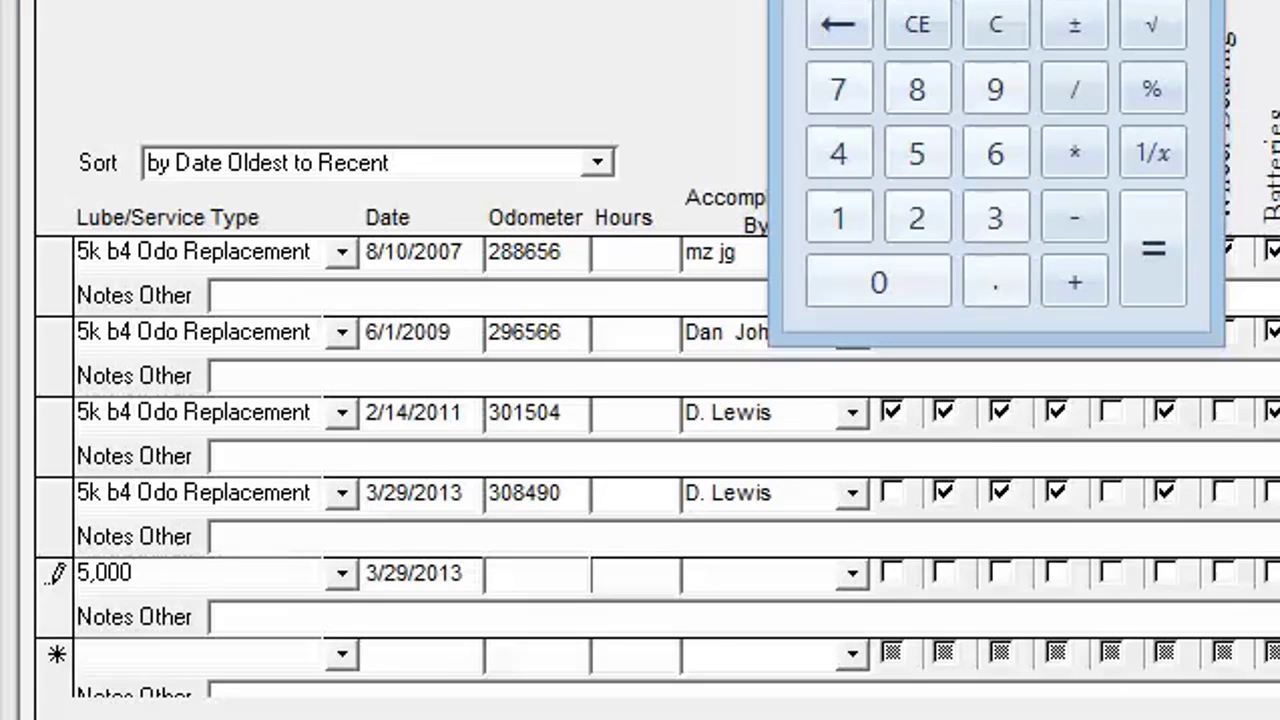
{"action": "type", "text": "30"}
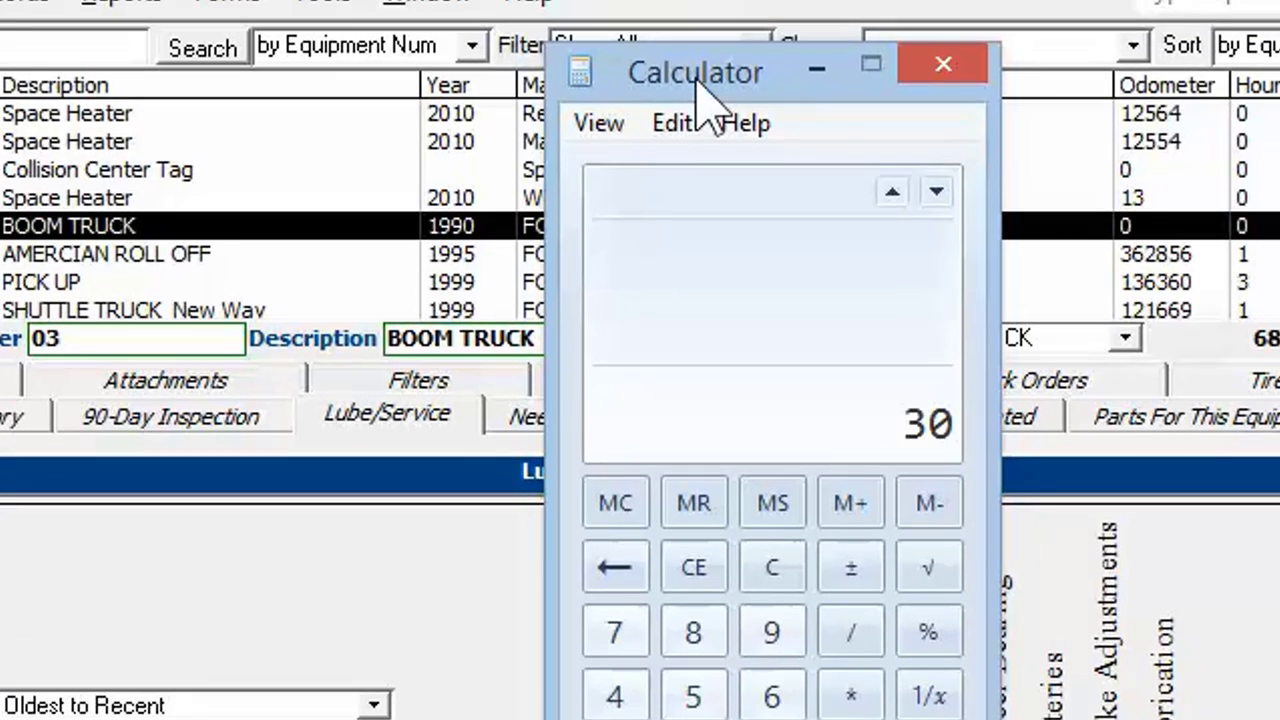
{"action": "type", "text": "8"}
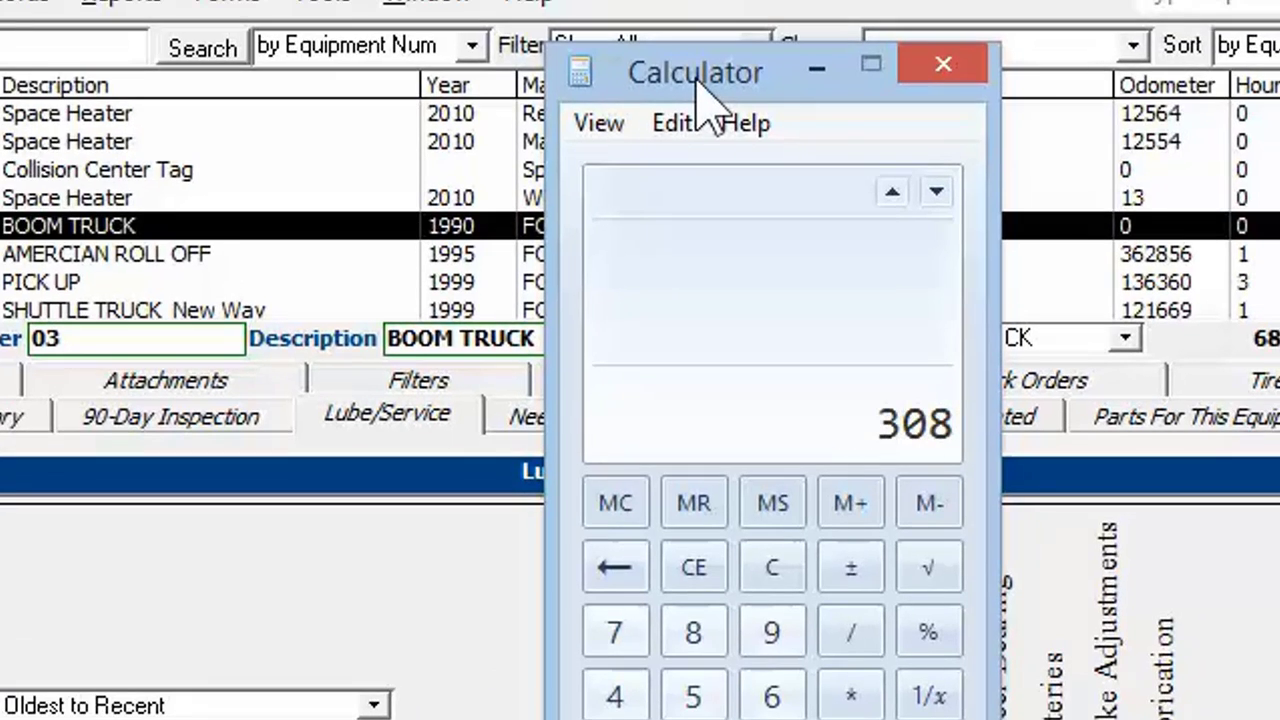
{"action": "type", "text": "500"}
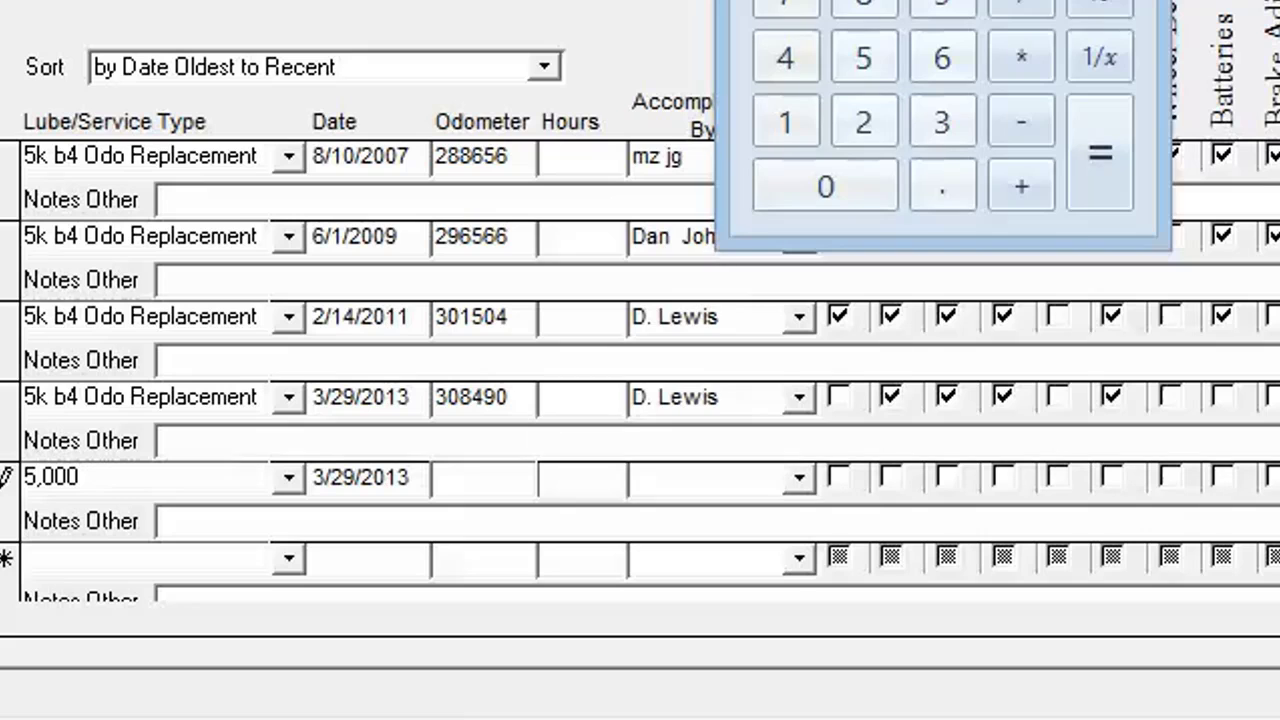
{"action": "left_click_drag", "start_coordinate": [942, 0], "coordinate": [930, 0]}
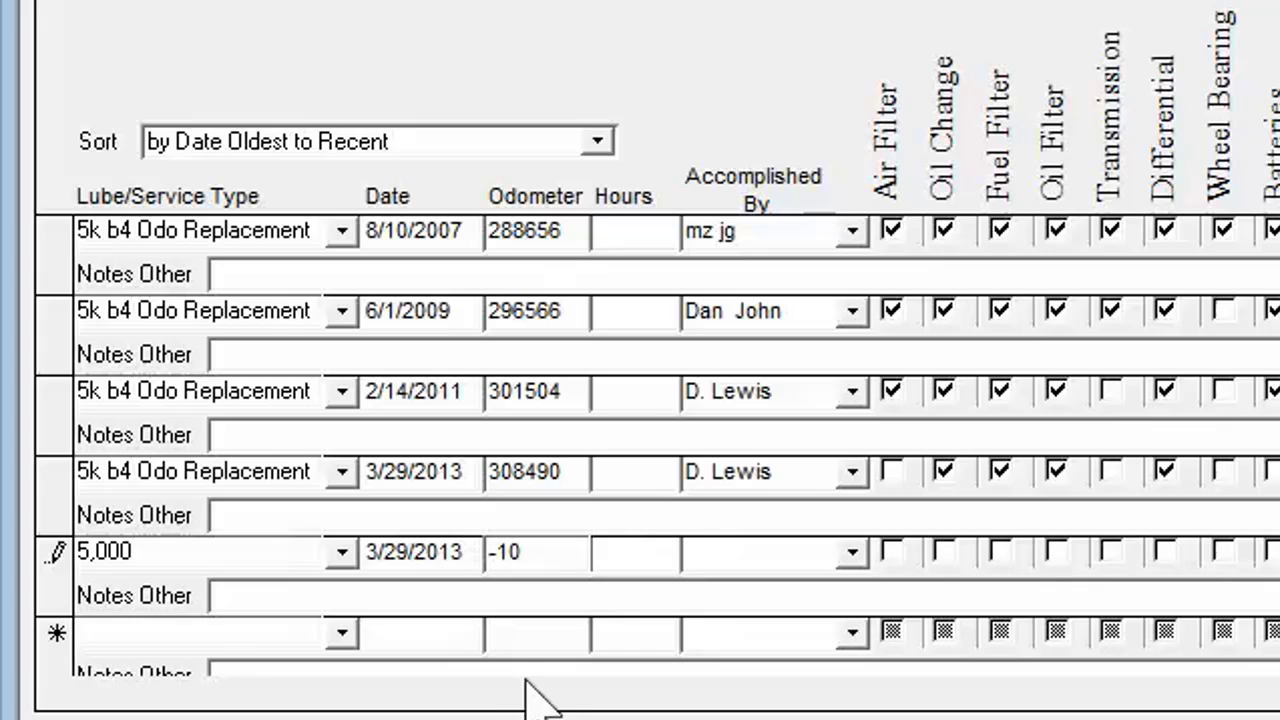
{"action": "left_click", "coordinate": [553, 636]}
{"action": "left_click", "coordinate": [573, 556]}
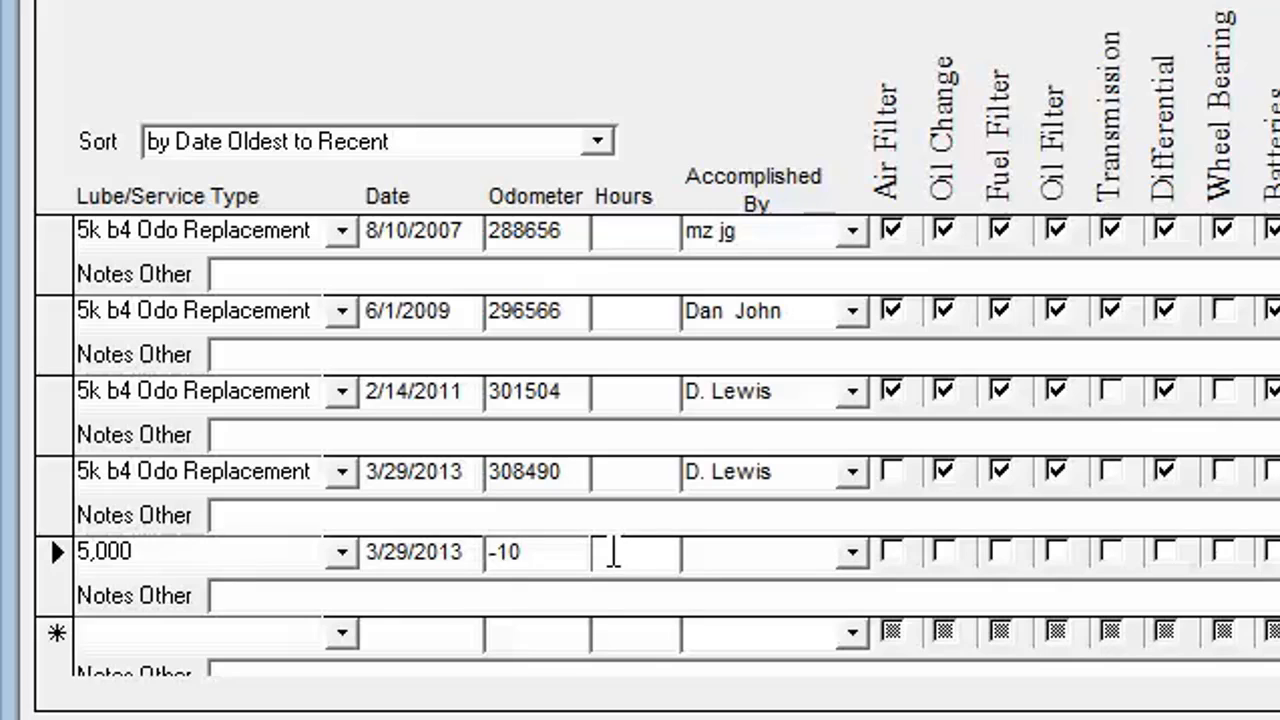
{"action": "left_click", "coordinate": [506, 553]}
Assign the new 5,000 record to the previous service's technician and mark Oil Change, Fuel Filter, Oil Filter and Differential as done
{"action": "left_click", "coordinate": [760, 552]}
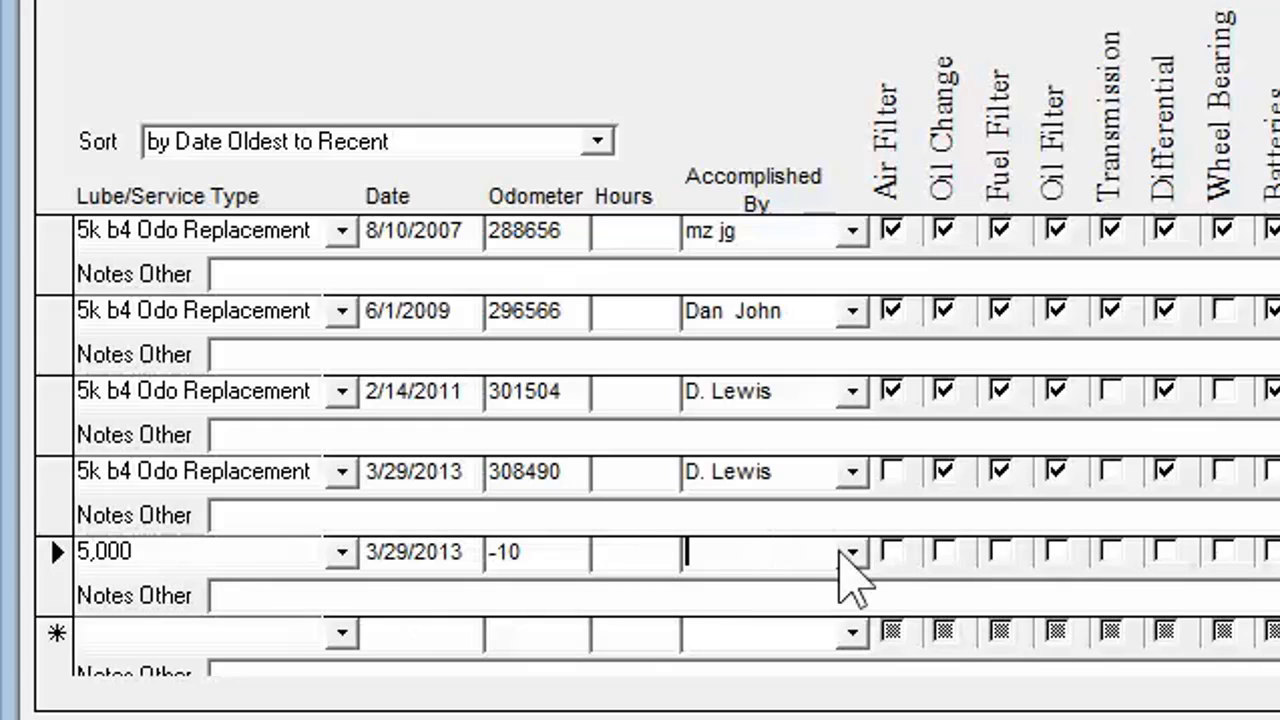
{"action": "left_click", "coordinate": [850, 553]}
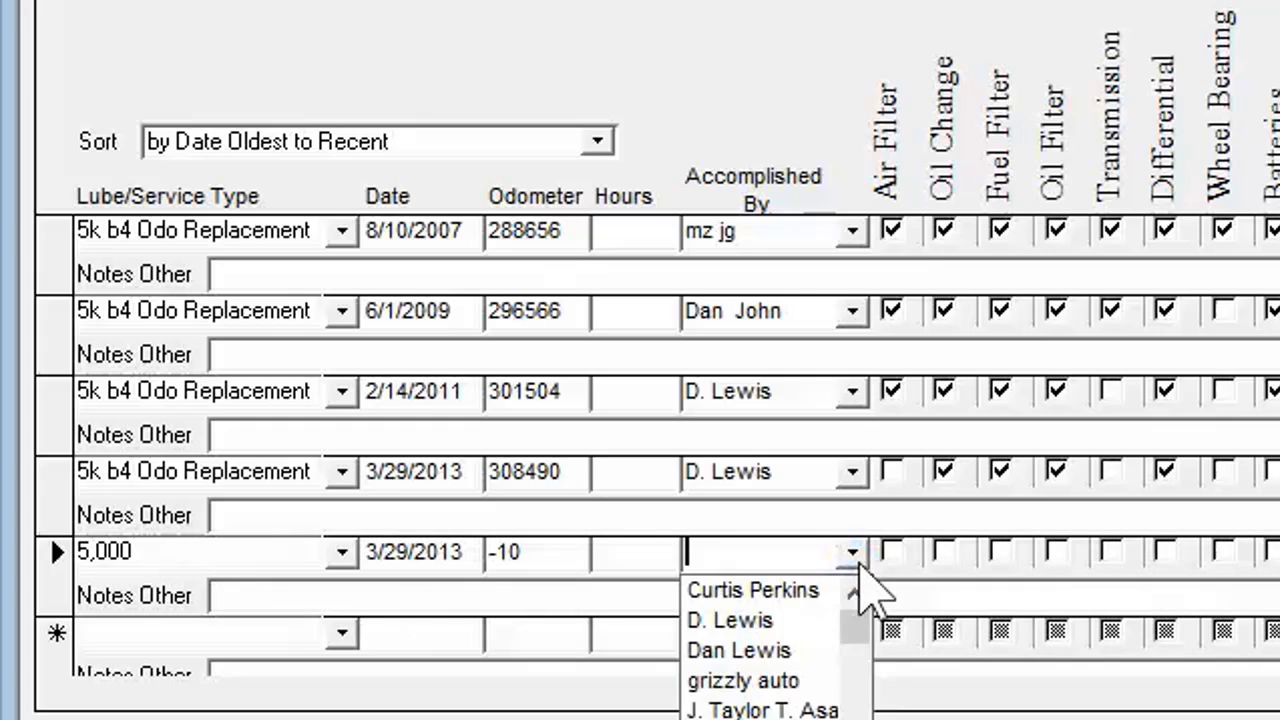
{"action": "left_click", "coordinate": [845, 620]}
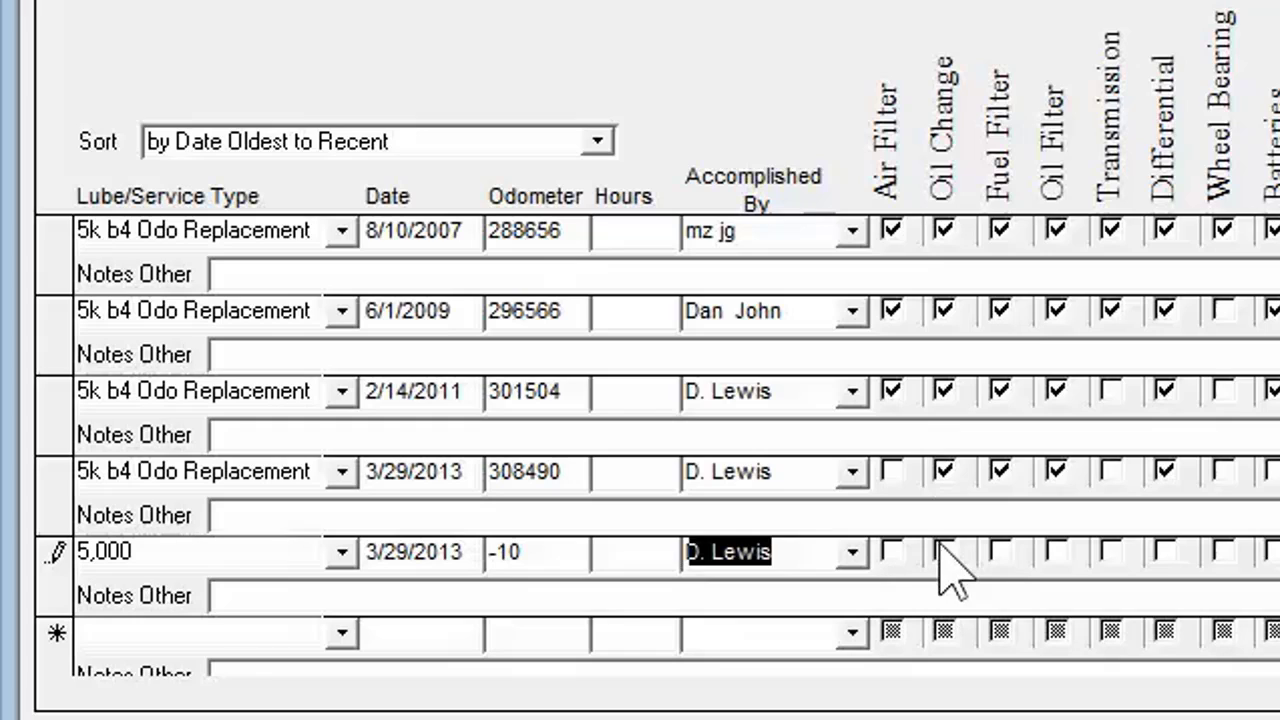
{"action": "left_click", "coordinate": [943, 553]}
{"action": "left_click", "coordinate": [999, 553]}
{"action": "left_click", "coordinate": [1055, 553]}
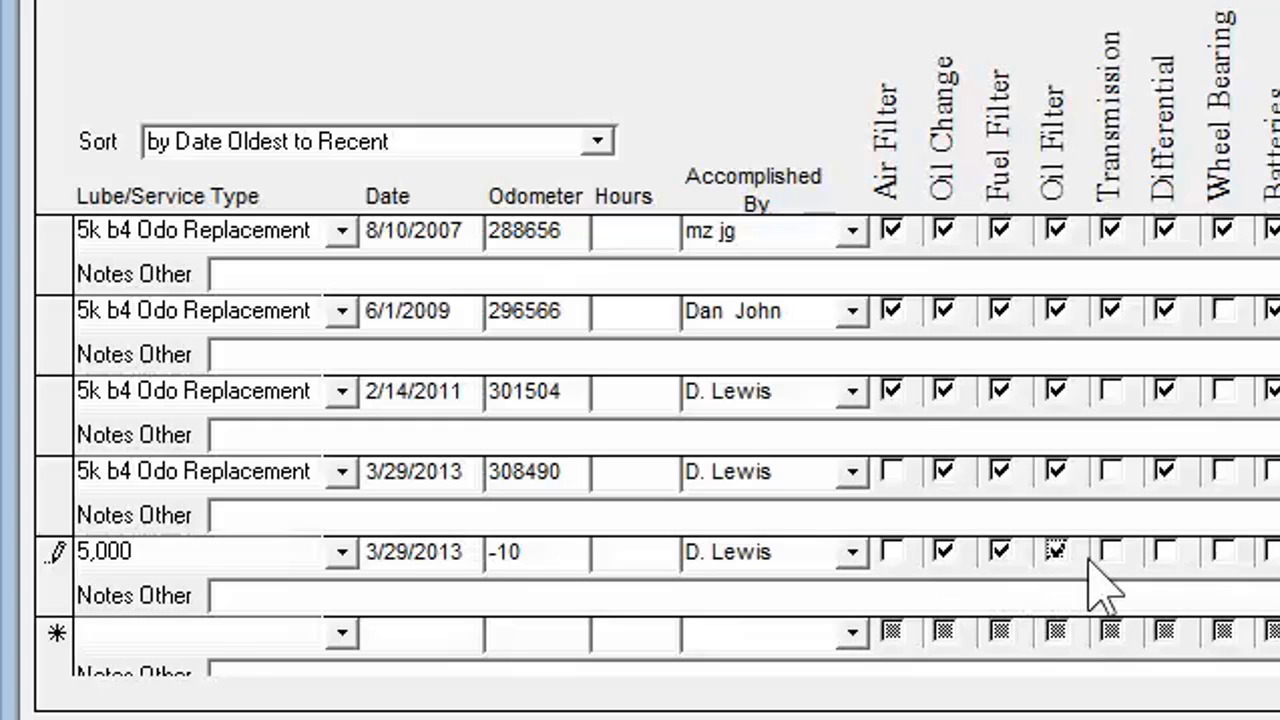
{"action": "left_click", "coordinate": [1165, 552]}
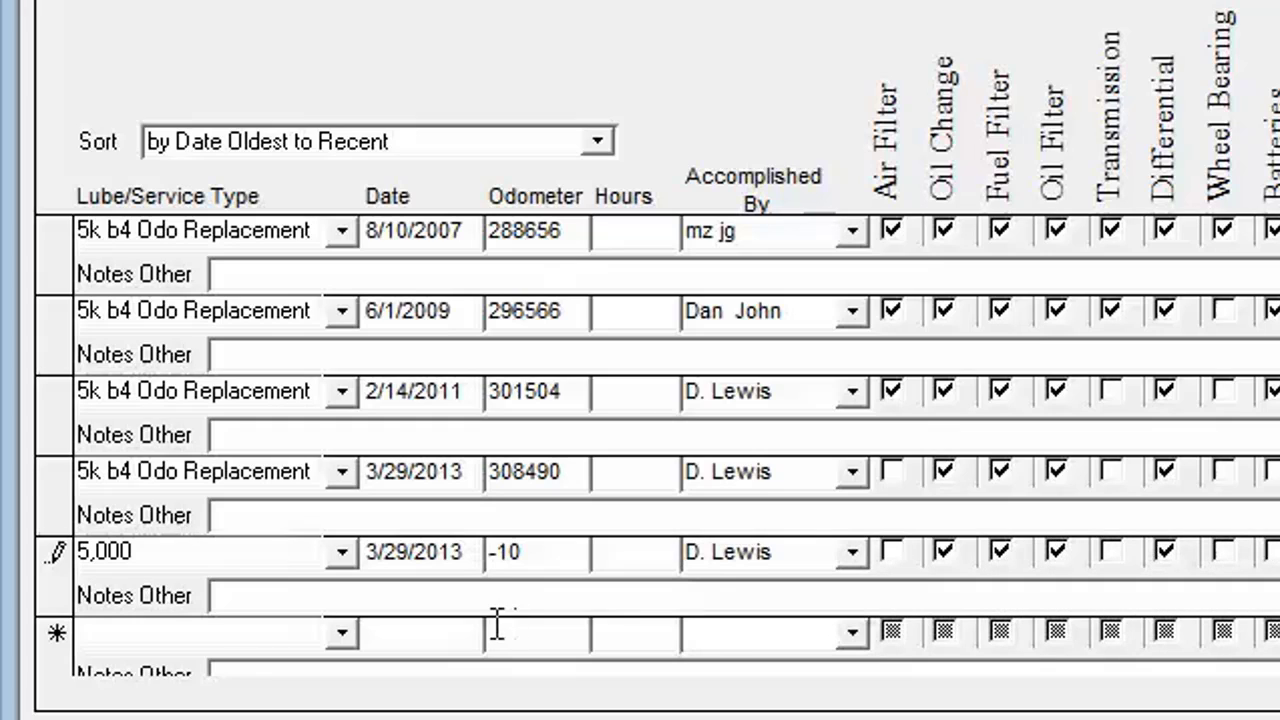
Add the note "Duplicate of last Lube/Service before odometer broke" to the new 5,000 record and save the record
{"action": "left_click", "coordinate": [473, 600]}
{"action": "type", "text": "Duplicsate"}
{"action": "key", "text": "BackSpace"}
{"action": "key", "text": "BackSpace"}
{"action": "key", "text": "BackSpace"}
{"action": "key", "text": "BackSpace"}
{"action": "key", "text": "BackSpace"}
{"action": "type", "text": "cate o"}
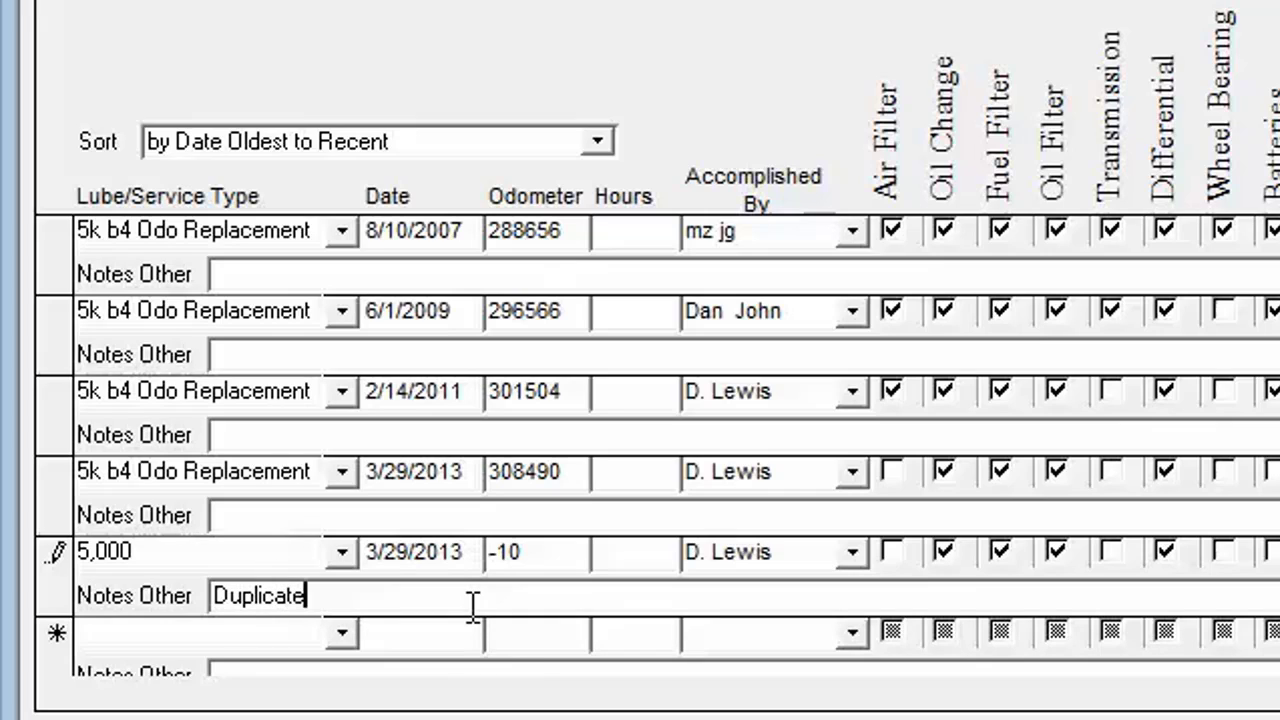
{"action": "type", "text": "f L"}
{"action": "type", "text": "ube"}
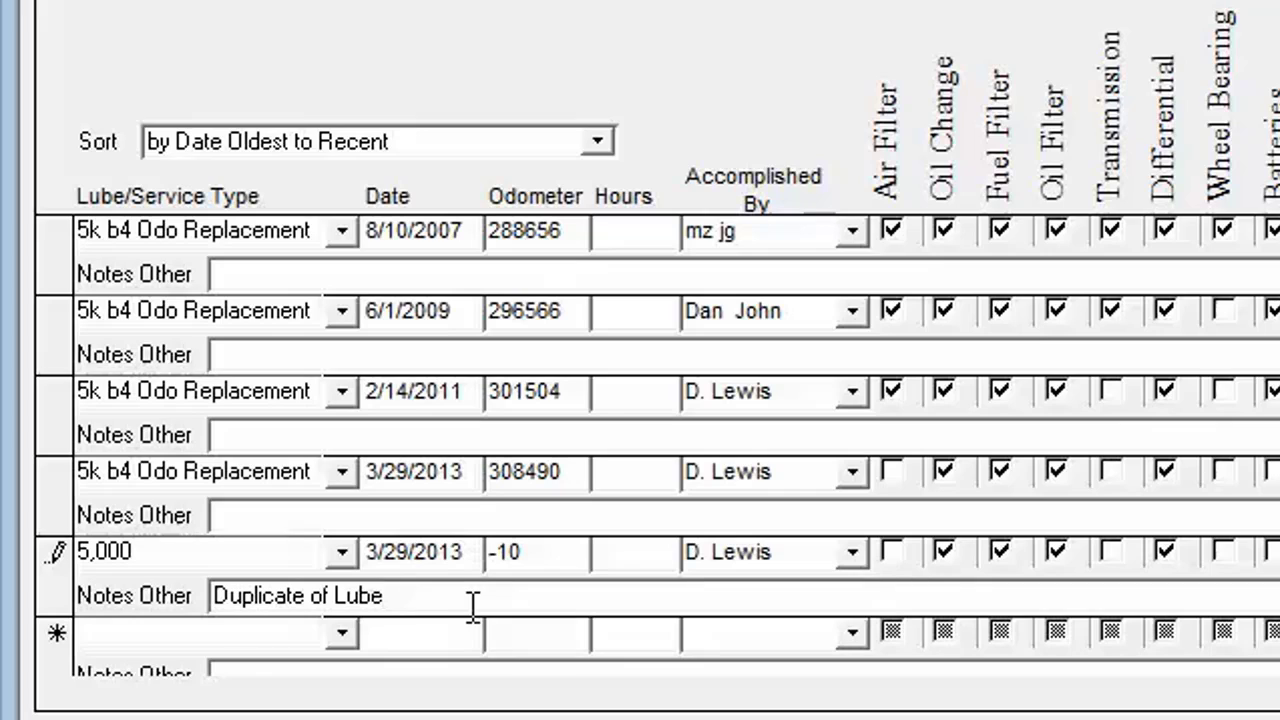
{"action": "type", "text": "/Service"}
{"action": "type", "text": " when"}
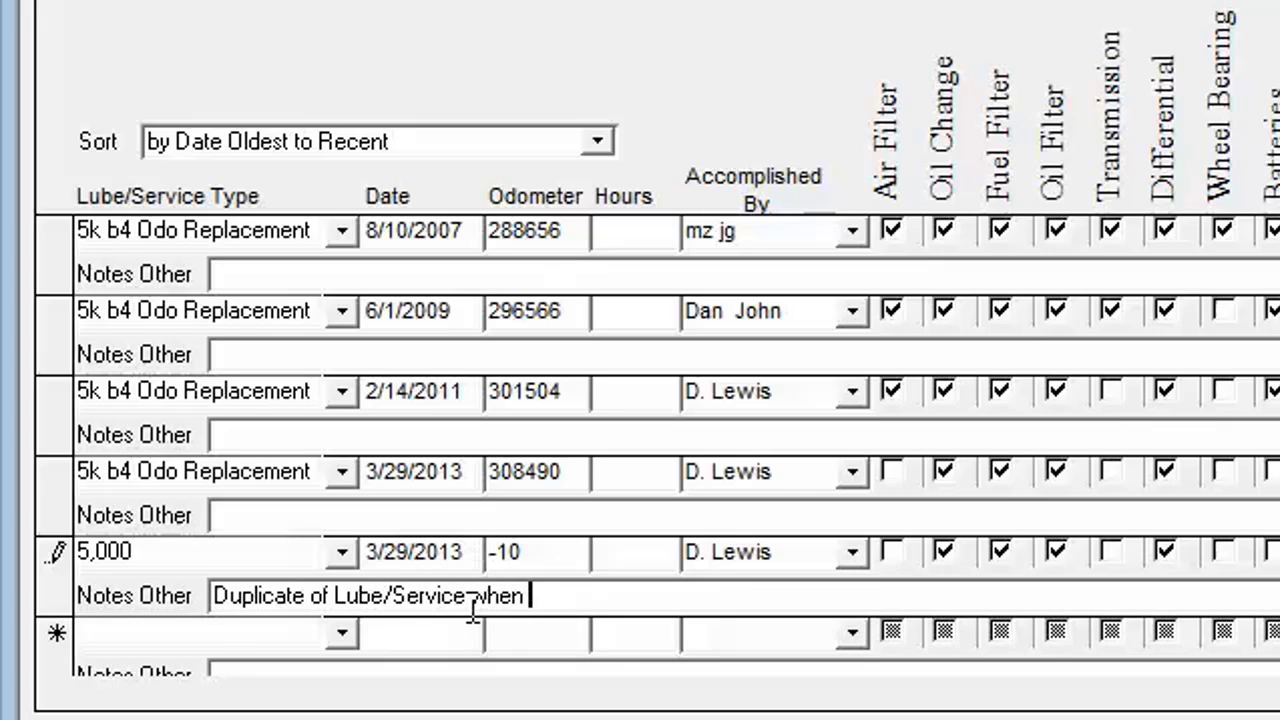
{"action": "key", "text": "BackSpace"}
{"action": "key", "text": "BackSpace"}
{"action": "key", "text": "BackSpace"}
{"action": "key", "text": "BackSpace"}
{"action": "key", "text": "BackSpace"}
{"action": "left_click", "coordinate": [346, 596]}
{"action": "type", "text": "last Lu"}
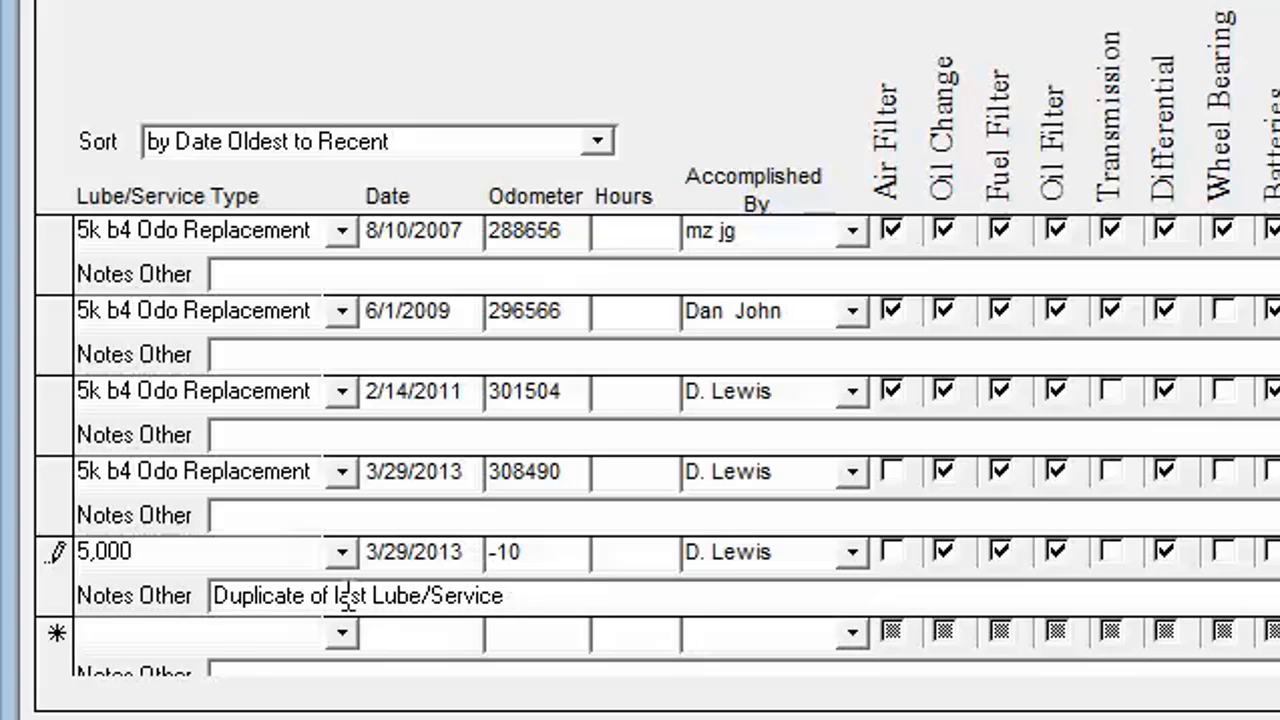
{"action": "type", "text": "be/Service before odomter"}
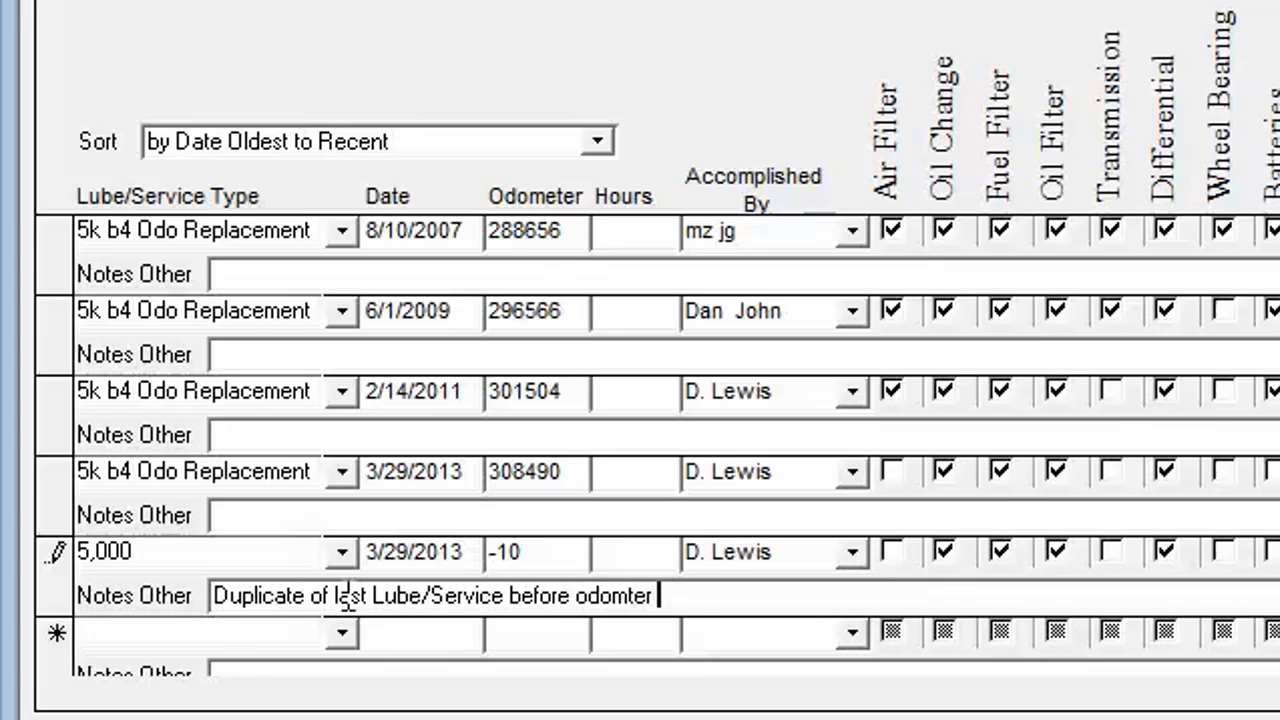
{"action": "key", "text": "BackSpace"}
{"action": "key", "text": "BackSpace"}
{"action": "key", "text": "BackSpace"}
{"action": "key", "text": "BackSpace"}
{"action": "key", "text": "BackSpace"}
{"action": "key", "text": "BackSpace"}
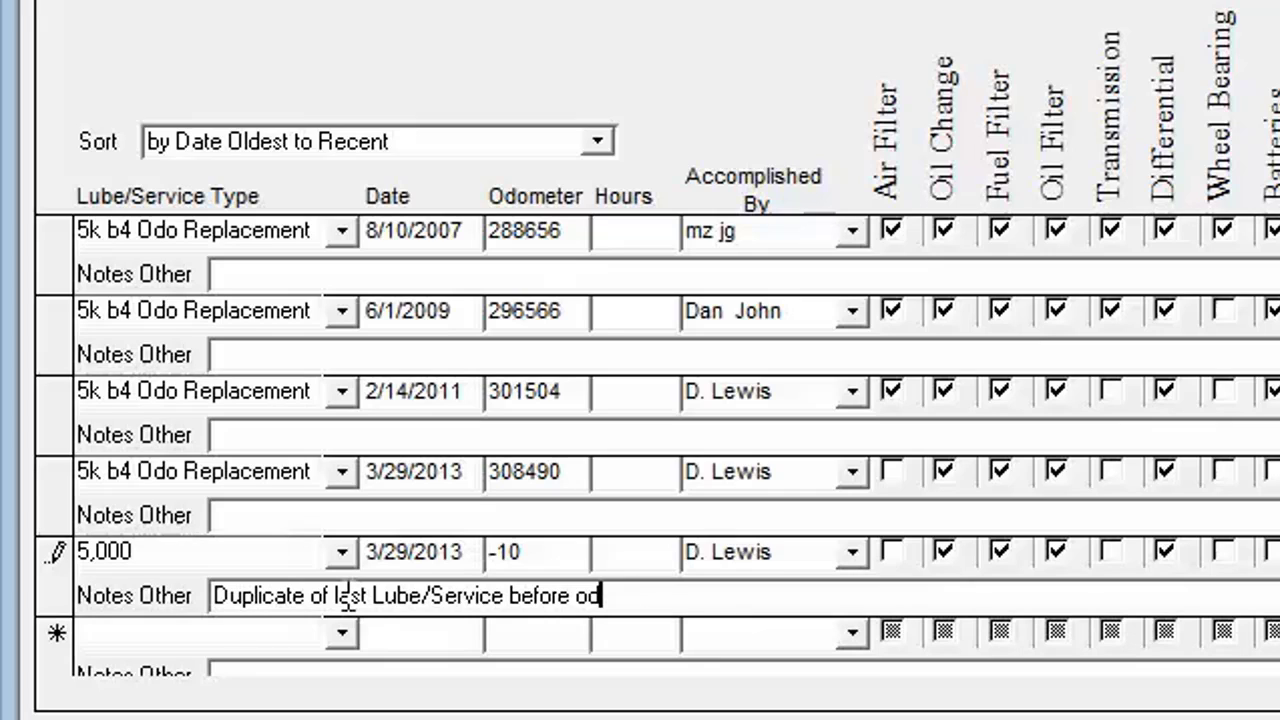
{"action": "type", "text": "ometer br"}
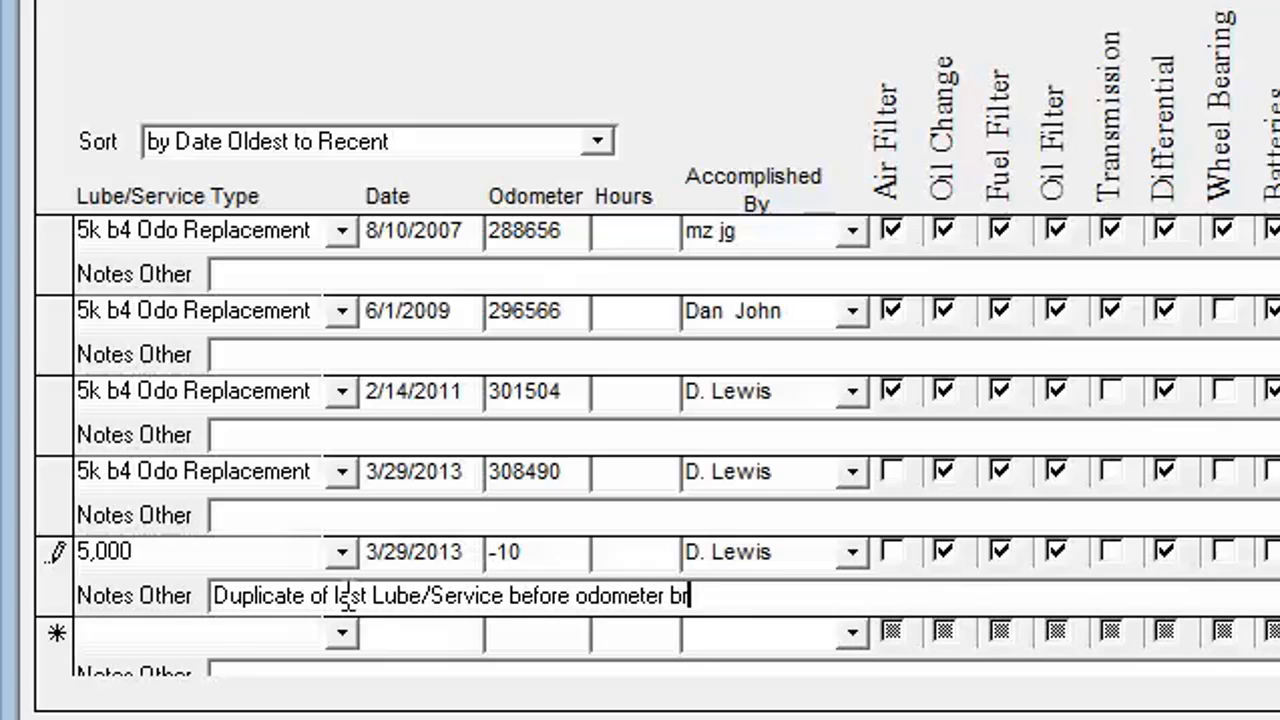
{"action": "type", "text": "oke"}
{"action": "scroll", "coordinate": [640, 420], "scroll_direction": "down", "scroll_amount": 1}
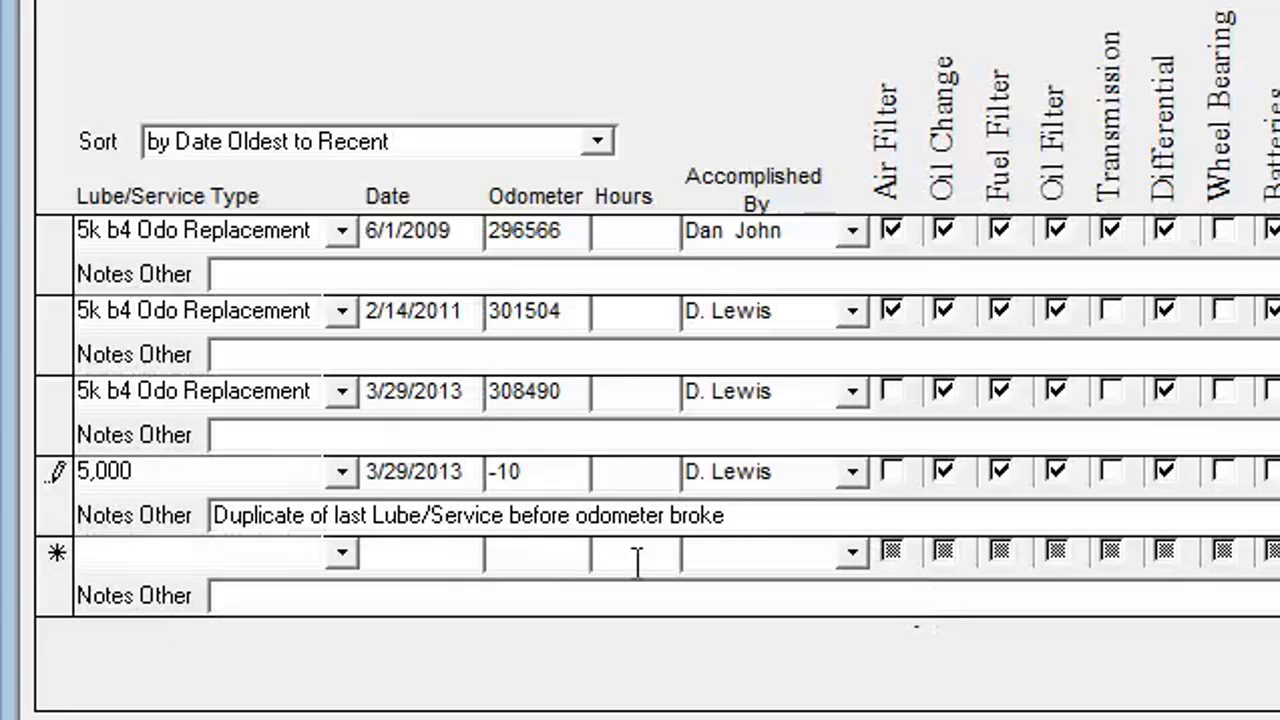
{"action": "left_click", "coordinate": [525, 552]}
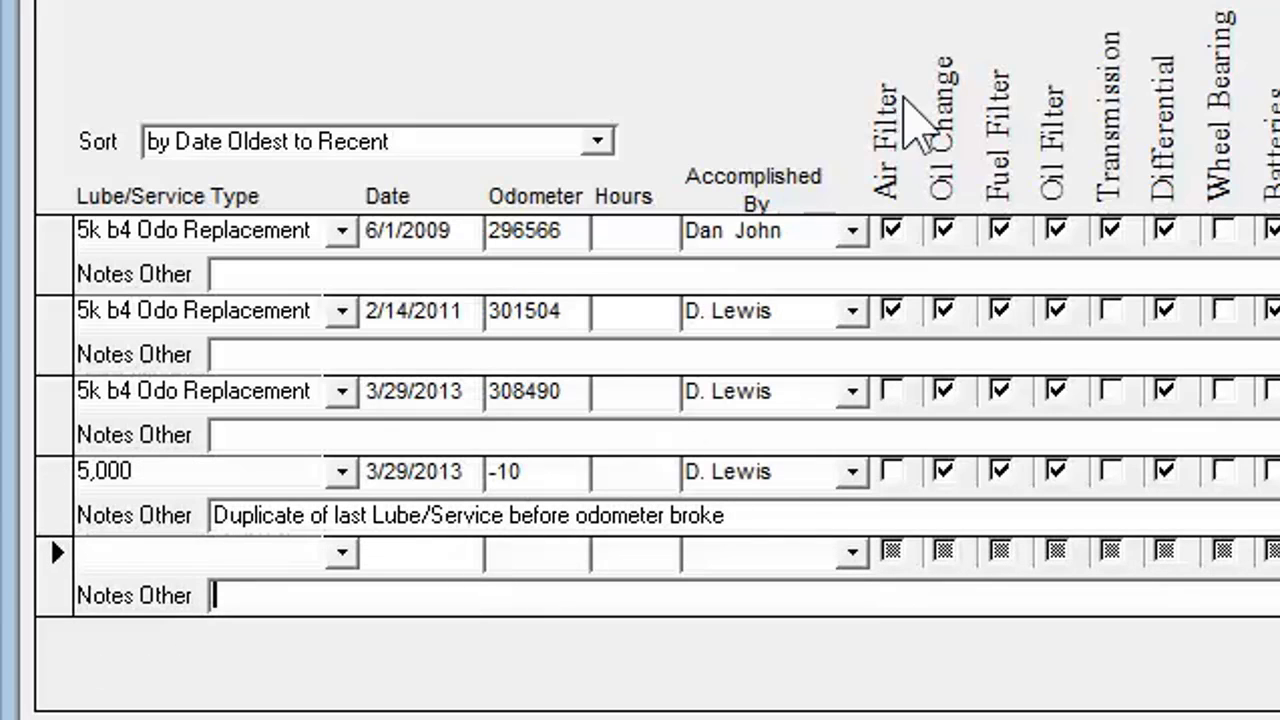